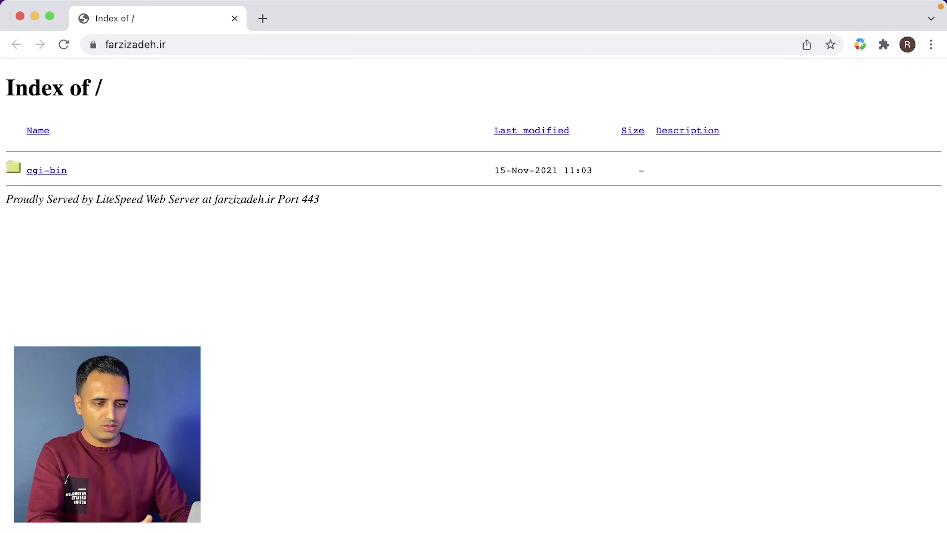
# - Bring up Mission Control to switch away from the domain's 'Index of /' page
pyautogui.hotkey('ctrl', 'Up')
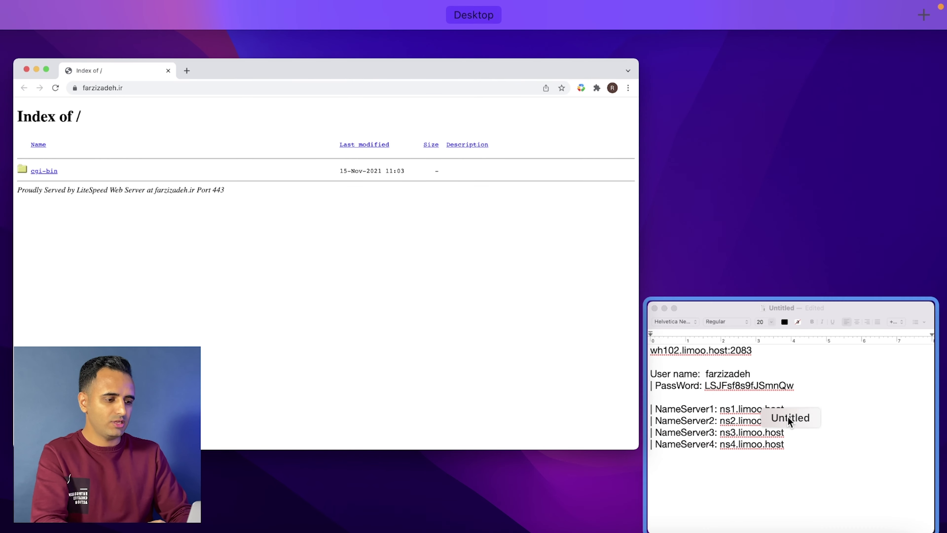
# - Copy the server address wh102.limoo.host:2083 from the TextEdit notes and start a new Chrome tab
pyautogui.click(788, 416)
pyautogui.tripleClick(609, 300)
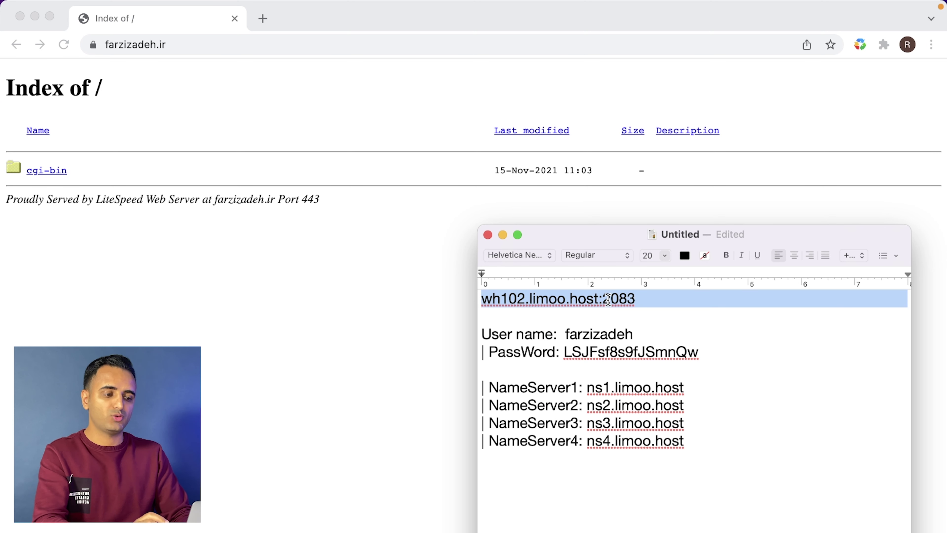
pyautogui.click(649, 298)
pyautogui.moveTo(653, 299); pyautogui.dragTo(417, 287)
pyautogui.press('super+c')
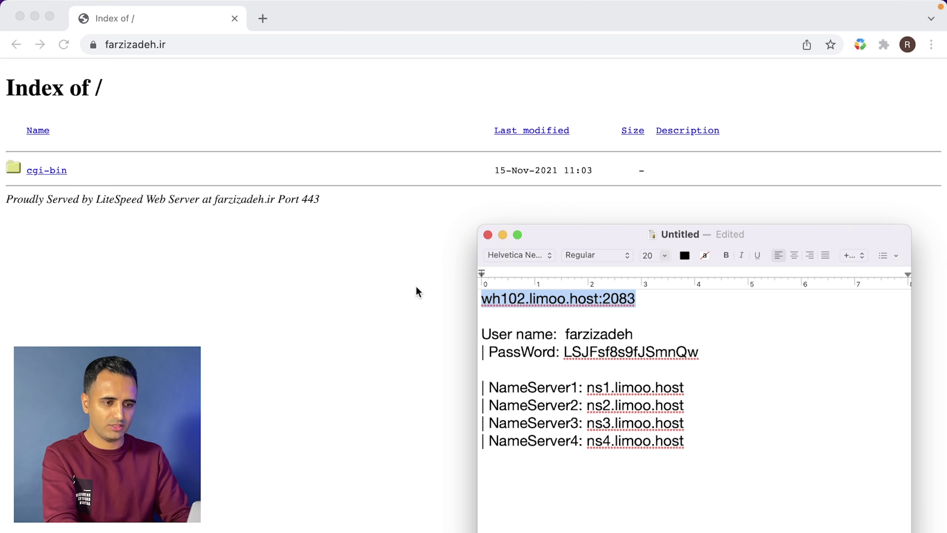
pyautogui.click(261, 23)
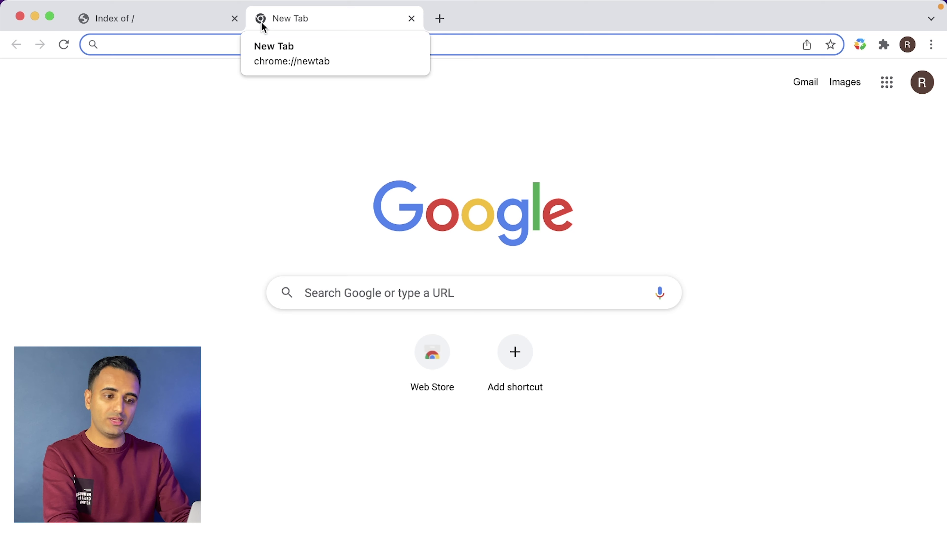
# - Load the cPanel login page at wh102.limoo.host:2083 and enter the account username from the notes
pyautogui.press('super+v')
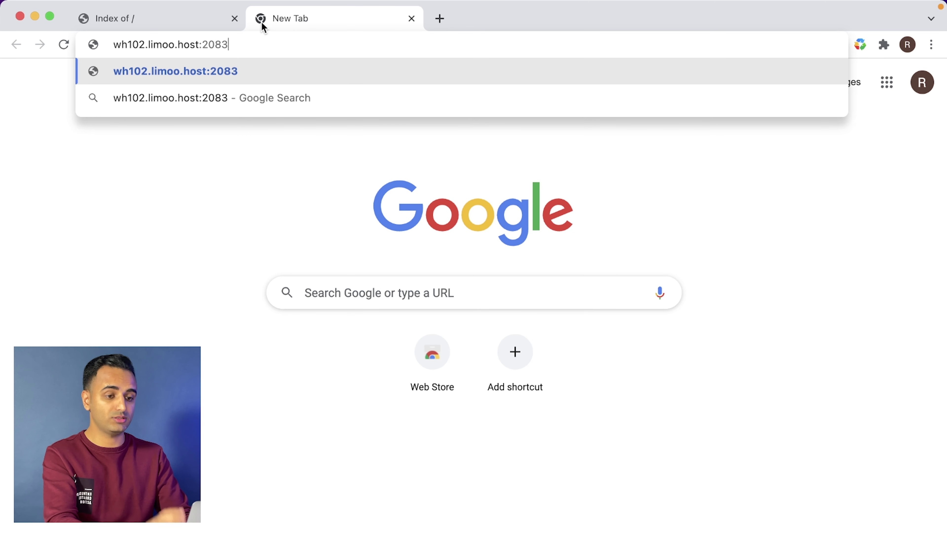
pyautogui.press('Return')
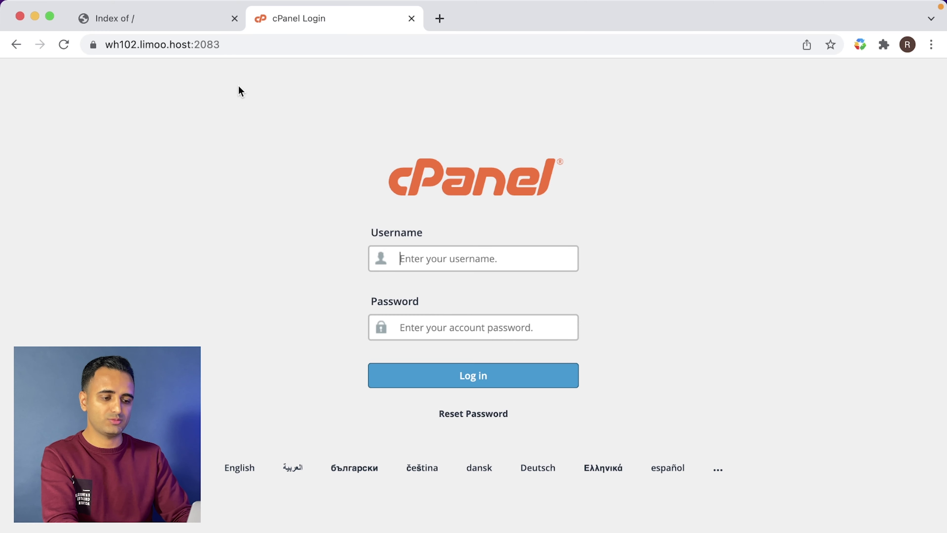
pyautogui.hotkey('ctrl', 'Up')
pyautogui.click(737, 412)
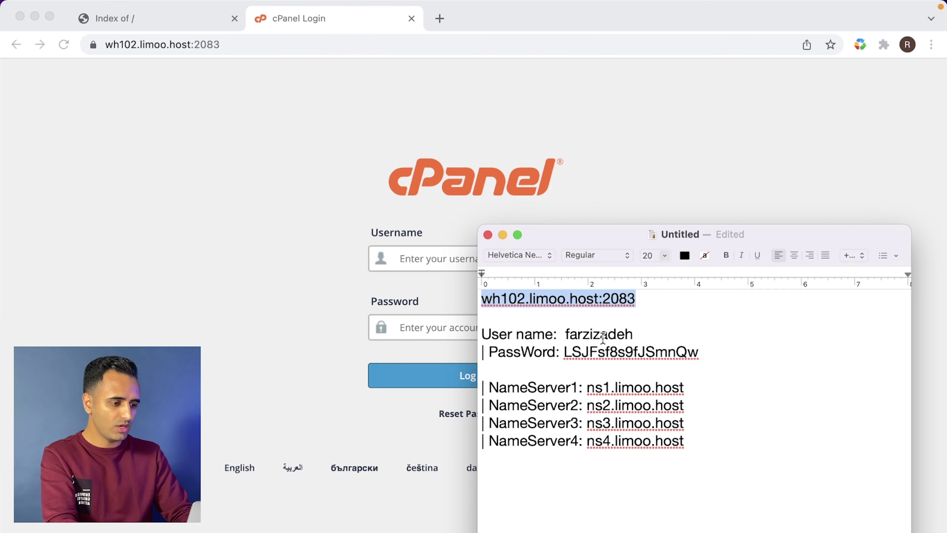
pyautogui.doubleClick(577, 334)
pyautogui.press('super+c')
pyautogui.click(432, 258)
pyautogui.press('super+v')
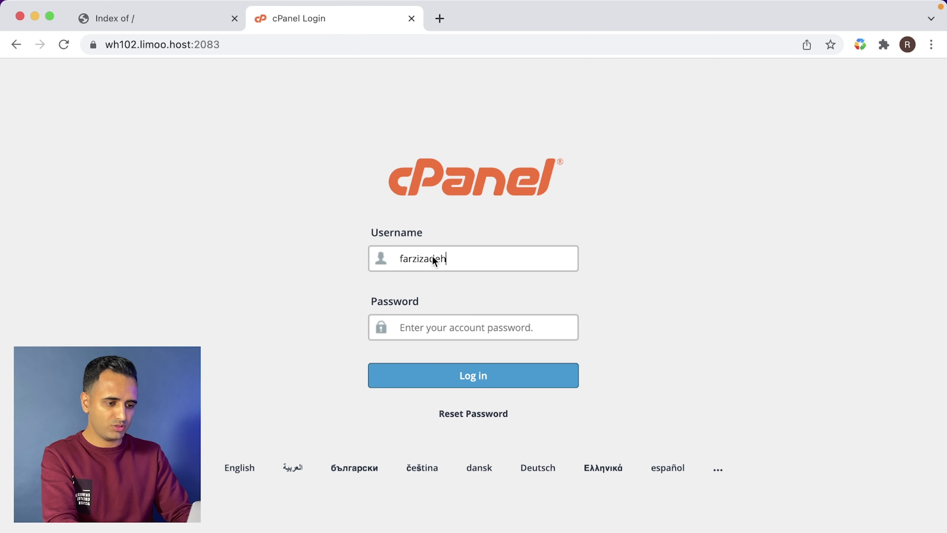
# - Enter the account password from the notes, log in, and let Chrome save the login
pyautogui.hotkey('ctrl', 'Up')
pyautogui.click(806, 371)
pyautogui.doubleClick(628, 352)
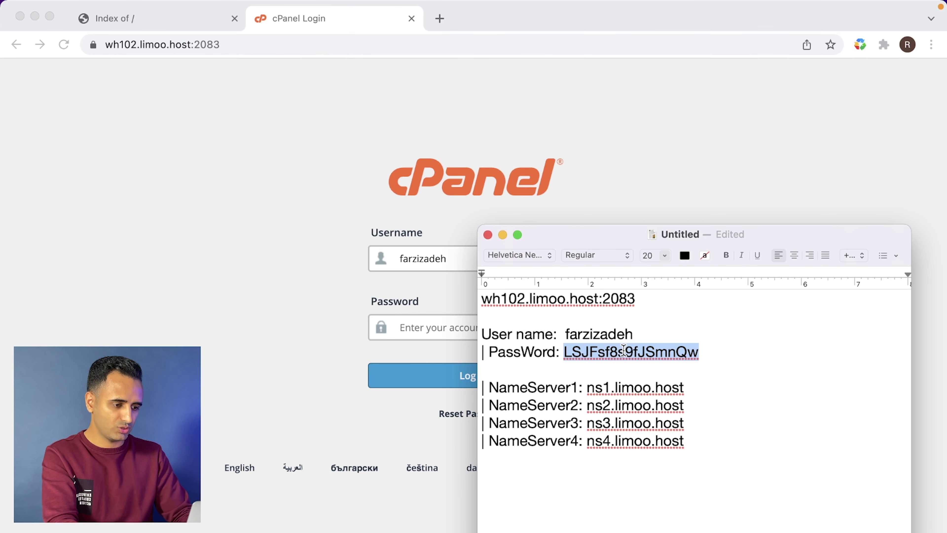
pyautogui.click(431, 324)
pyautogui.press('super+v')
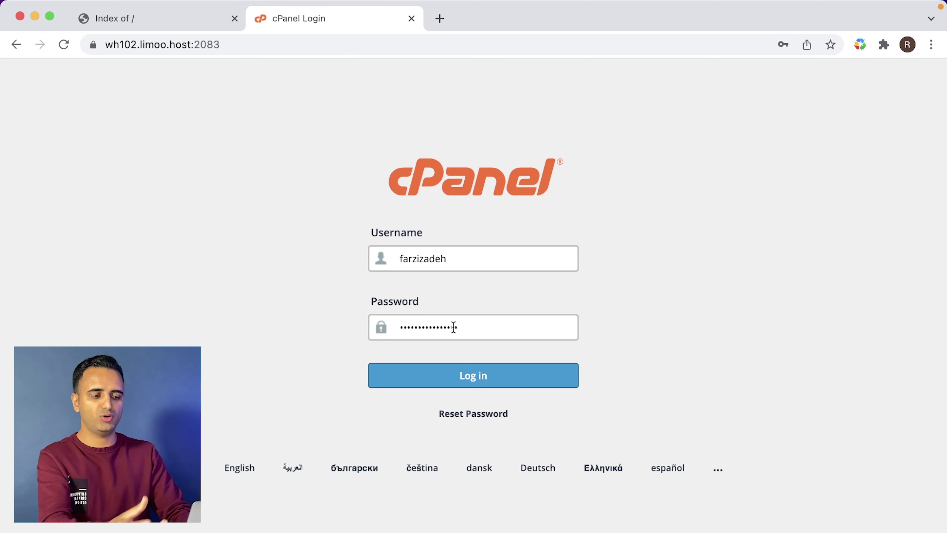
pyautogui.click(427, 383)
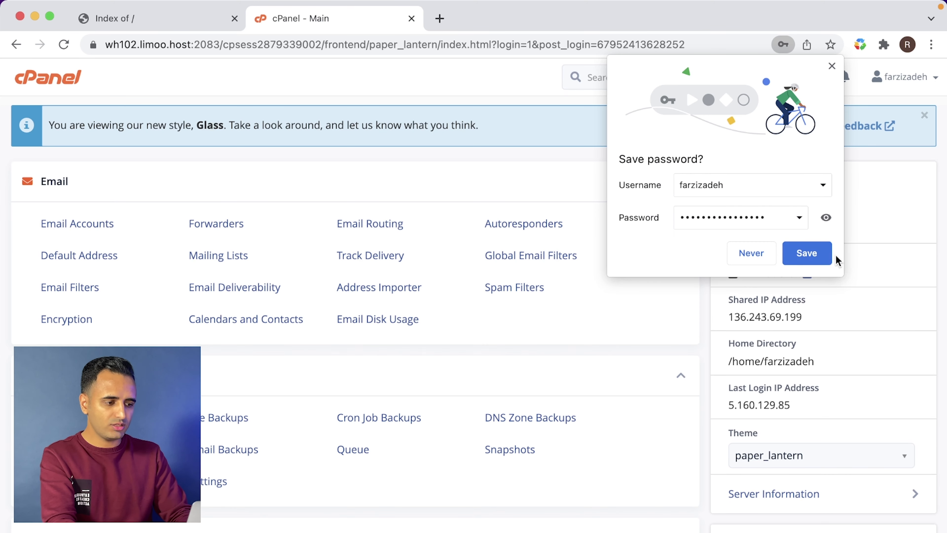
pyautogui.click(808, 254)
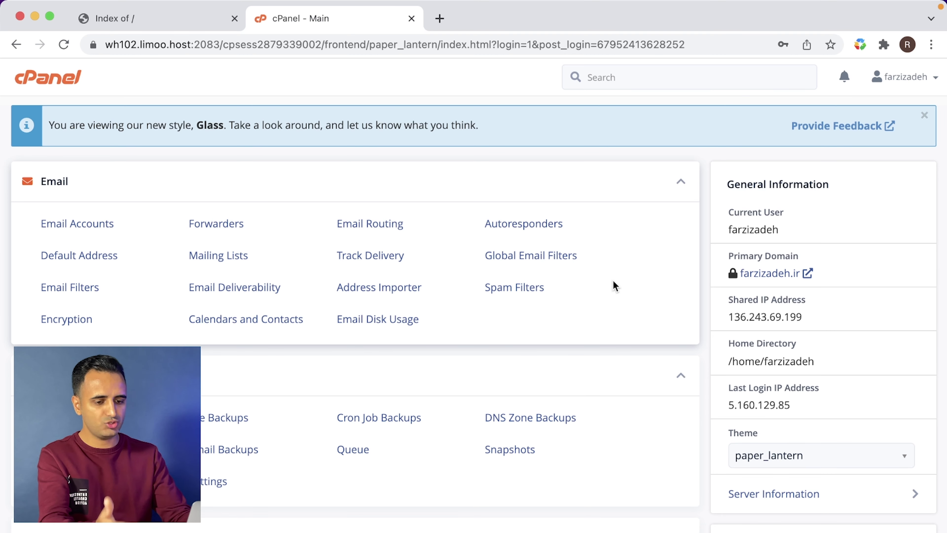
pyautogui.scroll(-3, 612, 279)
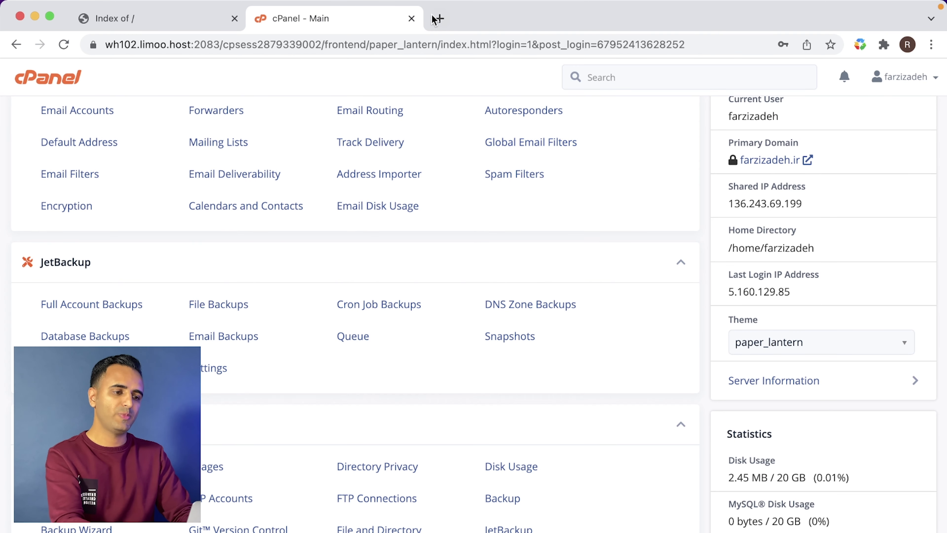
# - Open wordpress.org/download in a new tab
pyautogui.click(438, 20)
pyautogui.write('wordpres')
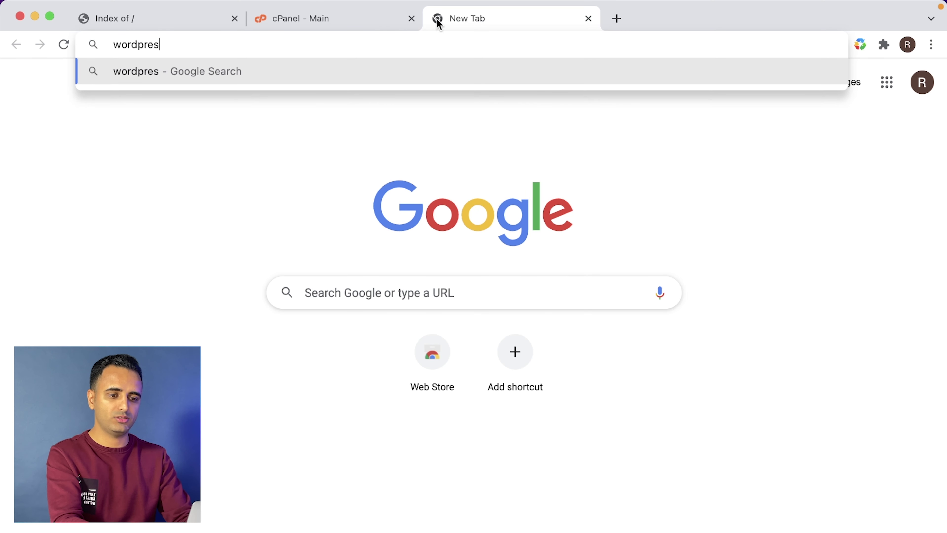
pyautogui.write('s.org/download')
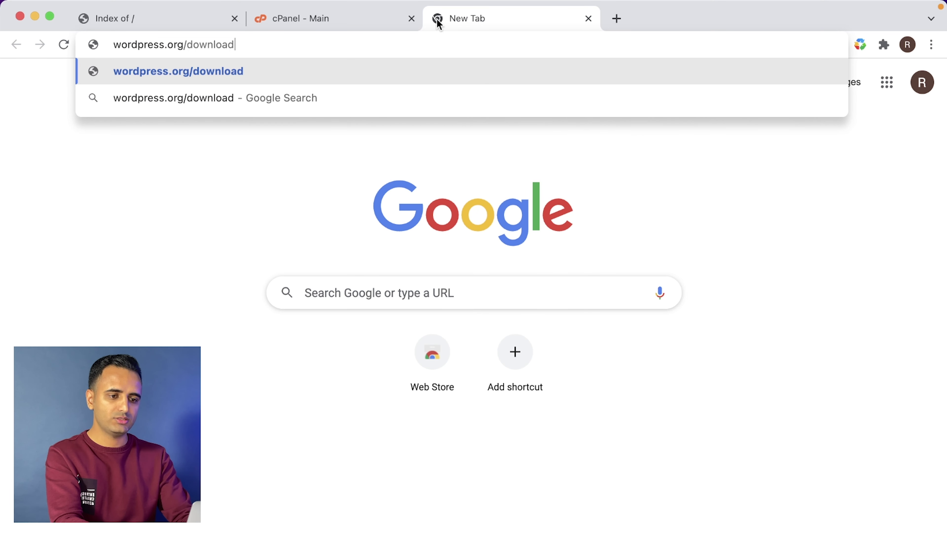
pyautogui.press('Return')
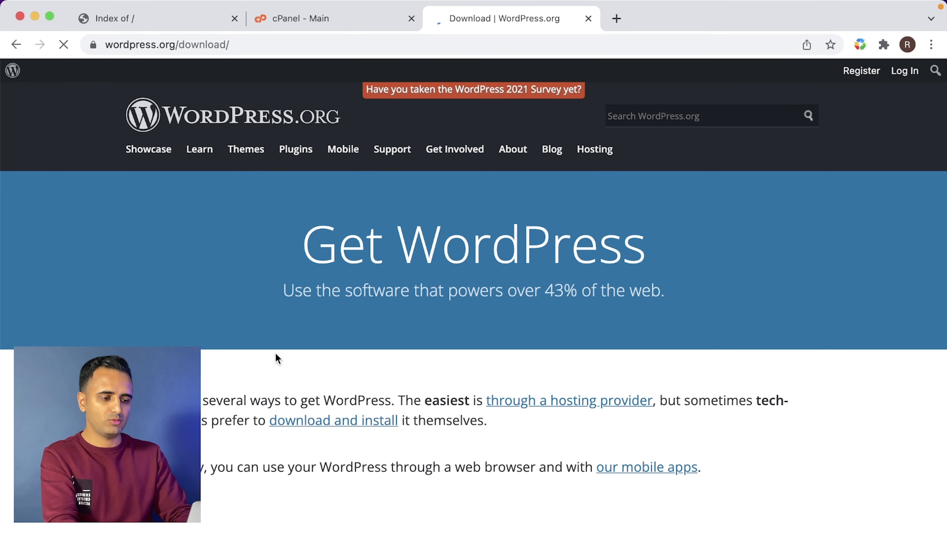
pyautogui.scroll(-5, 400, 458)
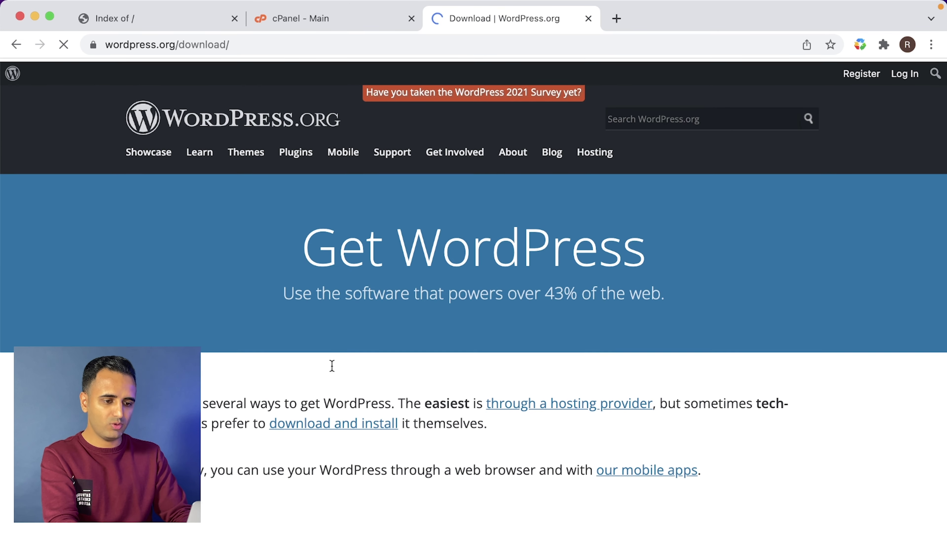
# - Switch to fa.wordpress.org/download and download the Persian WordPress 5.8.2 package
pyautogui.click(229, 41)
pyautogui.click(113, 48)
pyautogui.write('fa.')
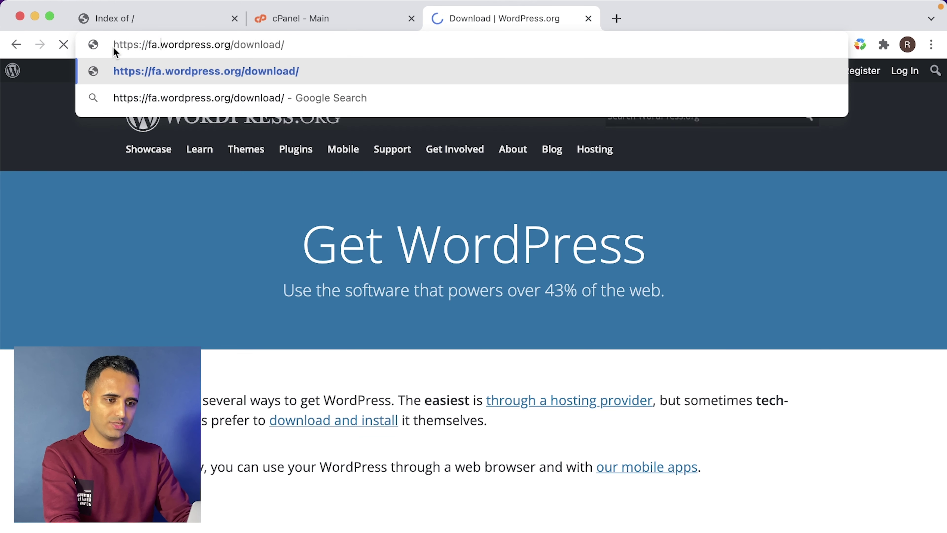
pyautogui.press('Return')
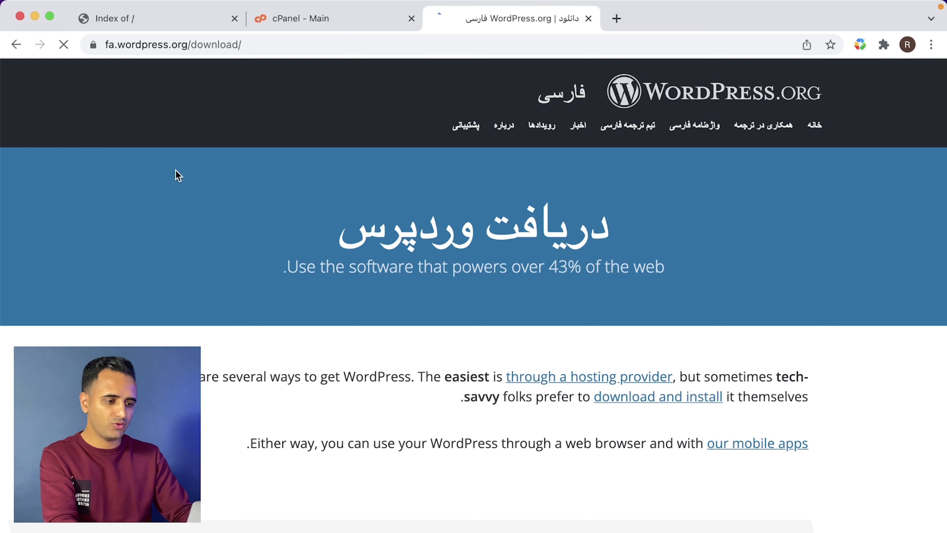
pyautogui.scroll(-10, 262, 392)
pyautogui.scroll(-8, 262, 392)
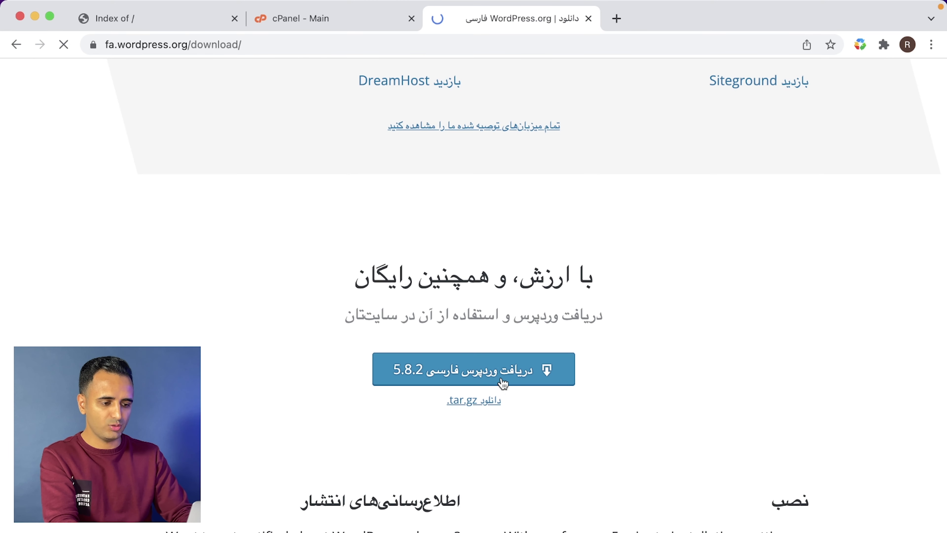
pyautogui.click(481, 379)
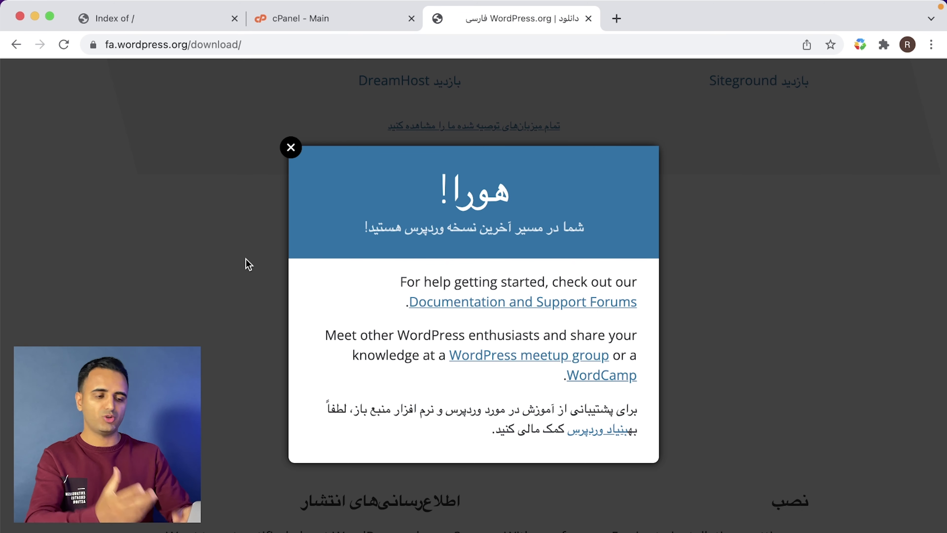
pyautogui.click(357, 21)
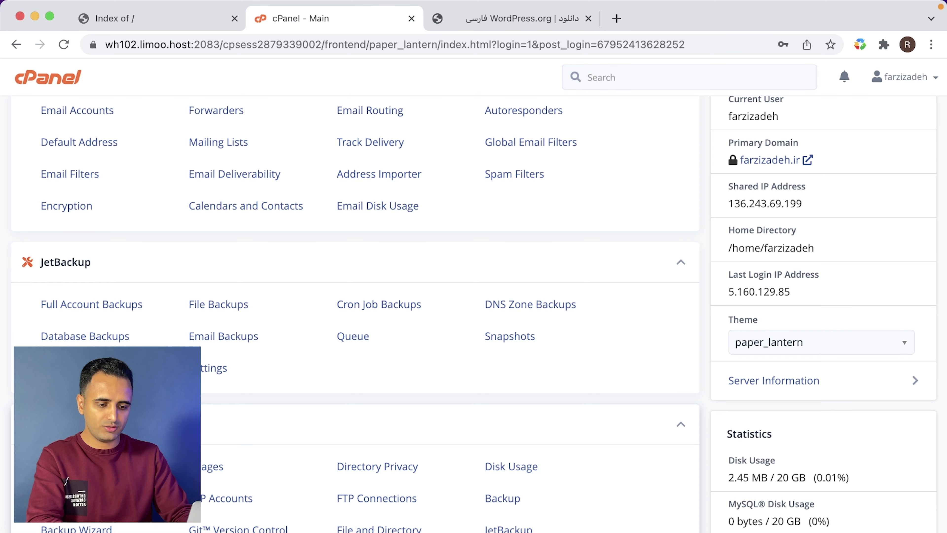
# - In File Manager's public_html, move the cgi-bin folder to the trash
pyautogui.click(67, 467)
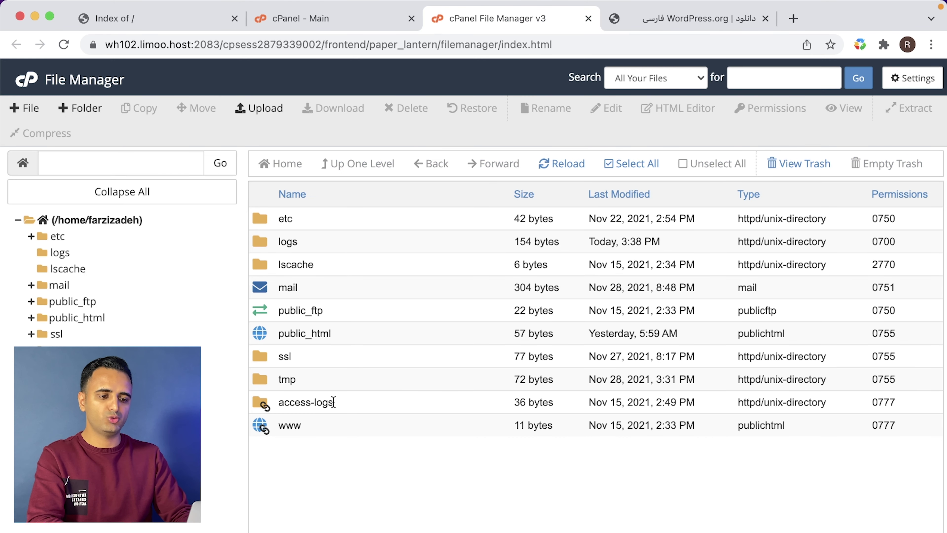
pyautogui.doubleClick(370, 334)
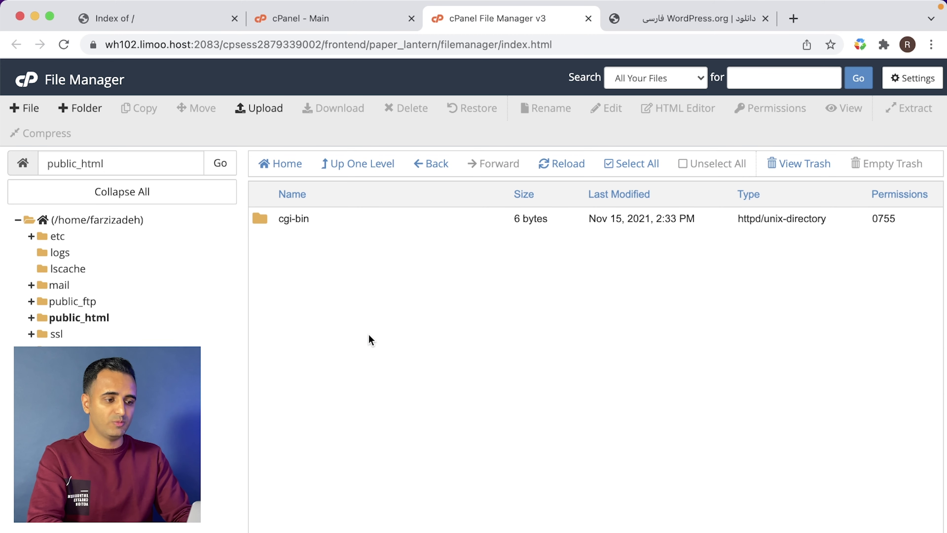
pyautogui.click(631, 168)
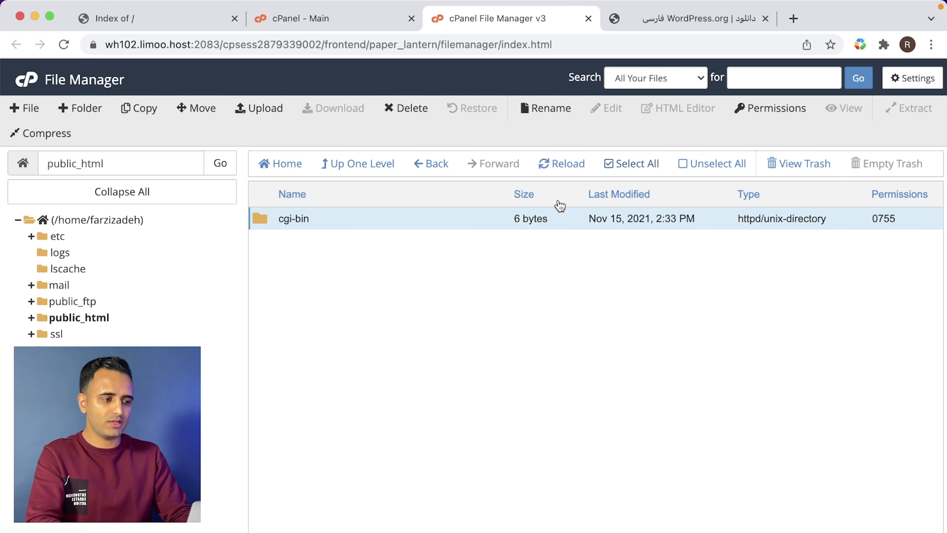
pyautogui.rightClick(374, 220)
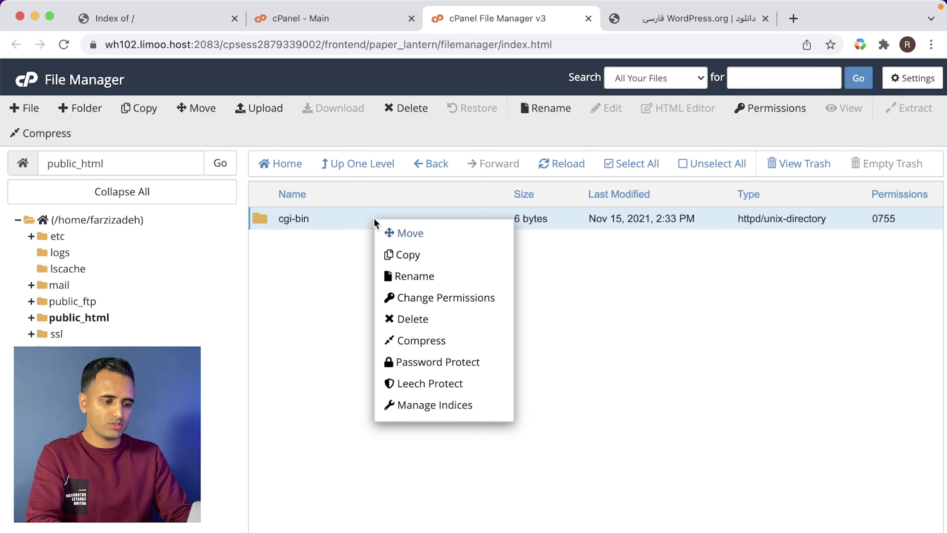
pyautogui.click(428, 322)
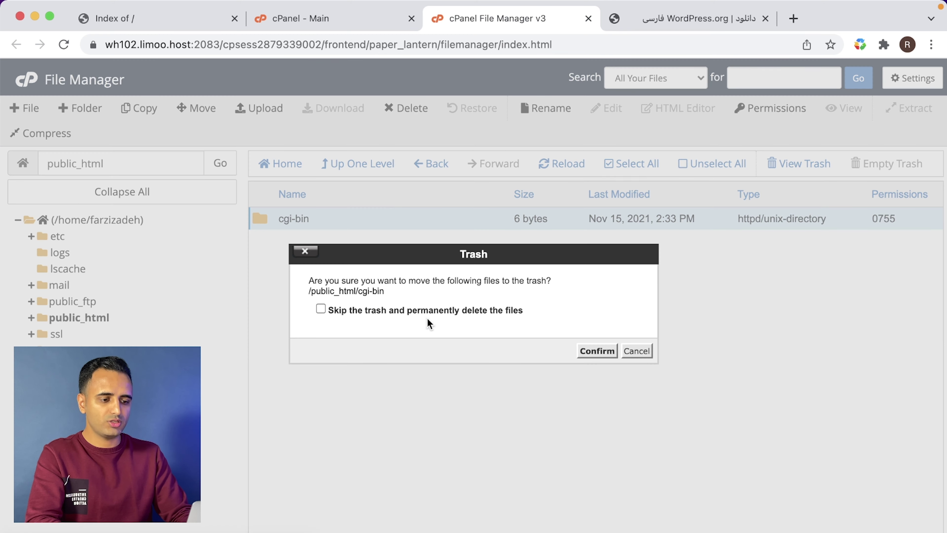
pyautogui.click(595, 352)
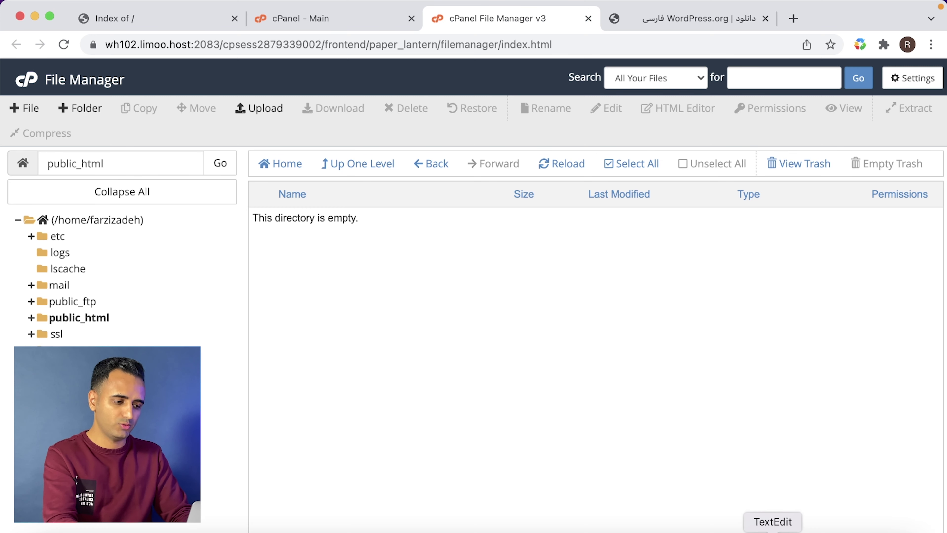
# - Unpack wordpress-5.8.2-fa_IR.zip in the Downloads folder
pyautogui.click(826, 527)
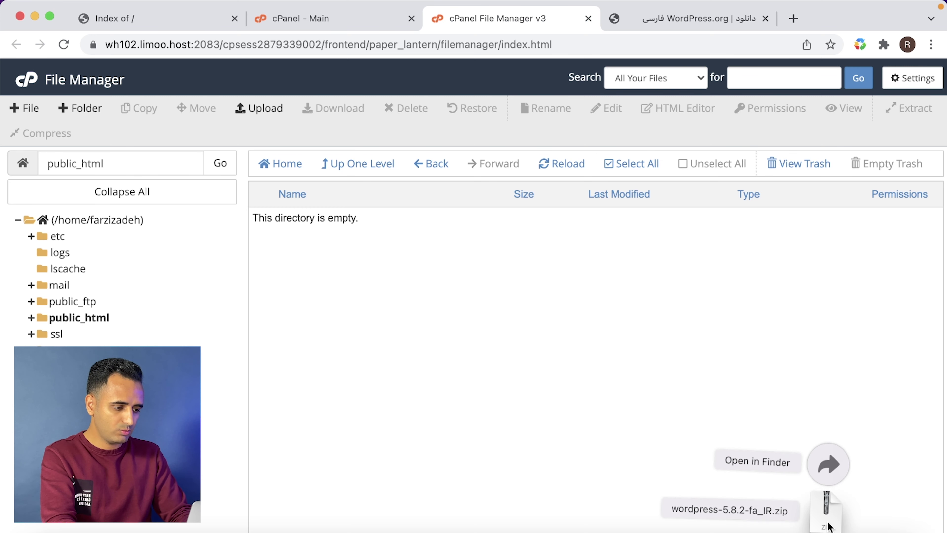
pyautogui.click(827, 465)
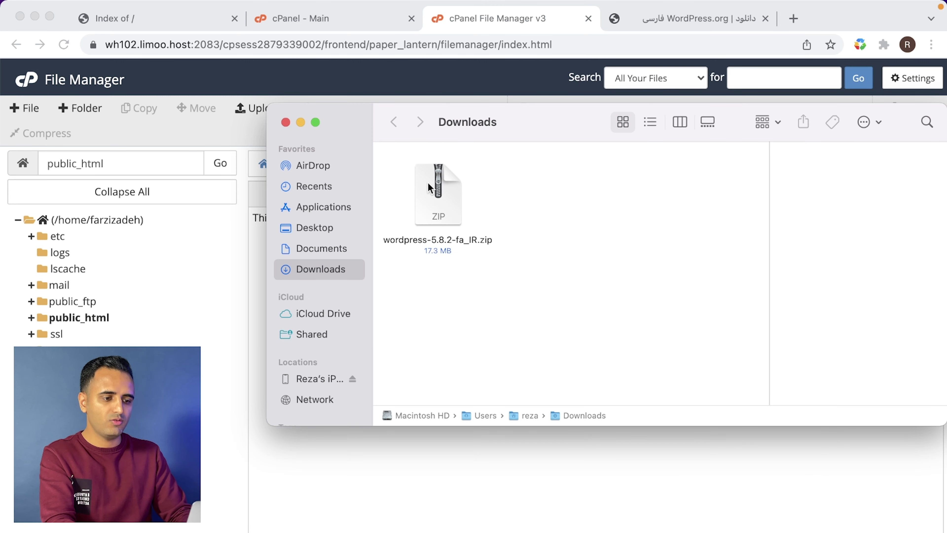
pyautogui.rightClick(435, 194)
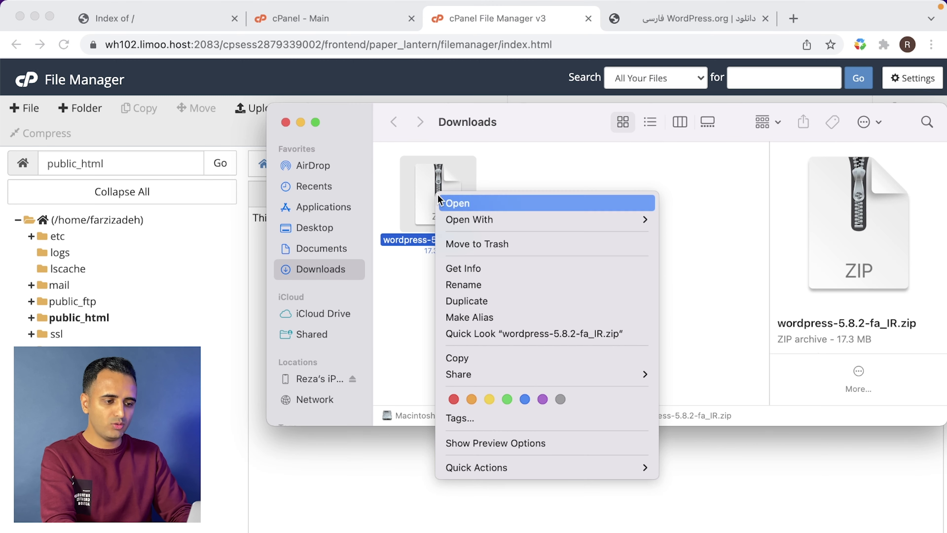
pyautogui.click(422, 189)
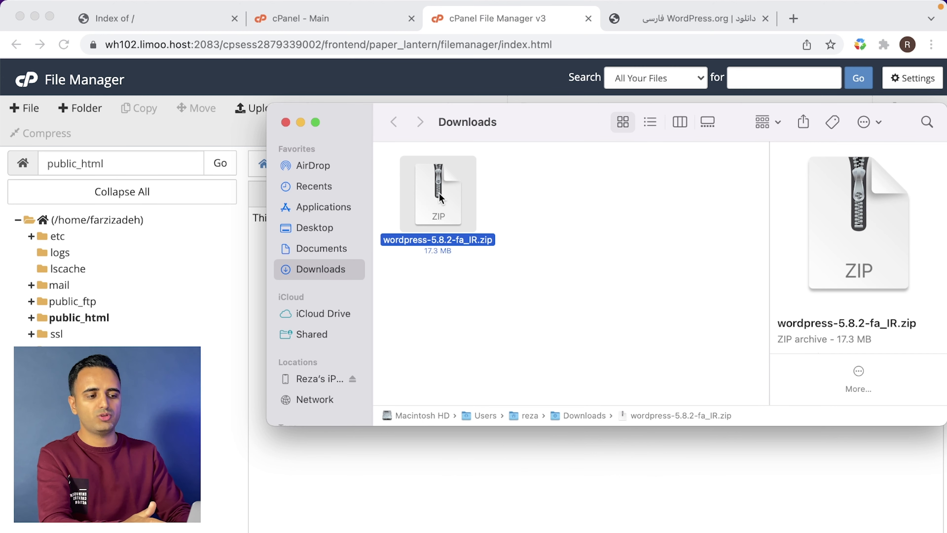
pyautogui.doubleClick(439, 194)
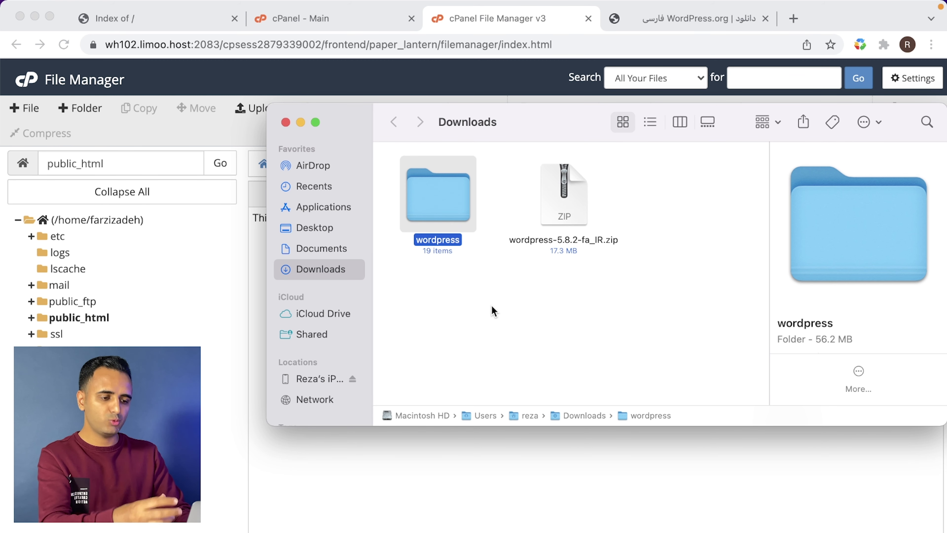
# - Compress all 19 items inside the wordpress folder into Archive.zip and close the window
pyautogui.doubleClick(452, 204)
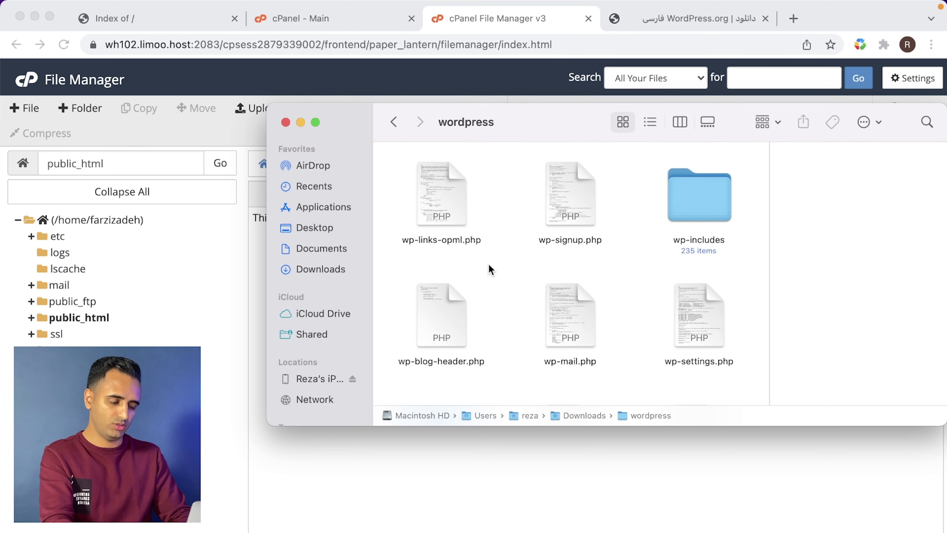
pyautogui.press('super+a')
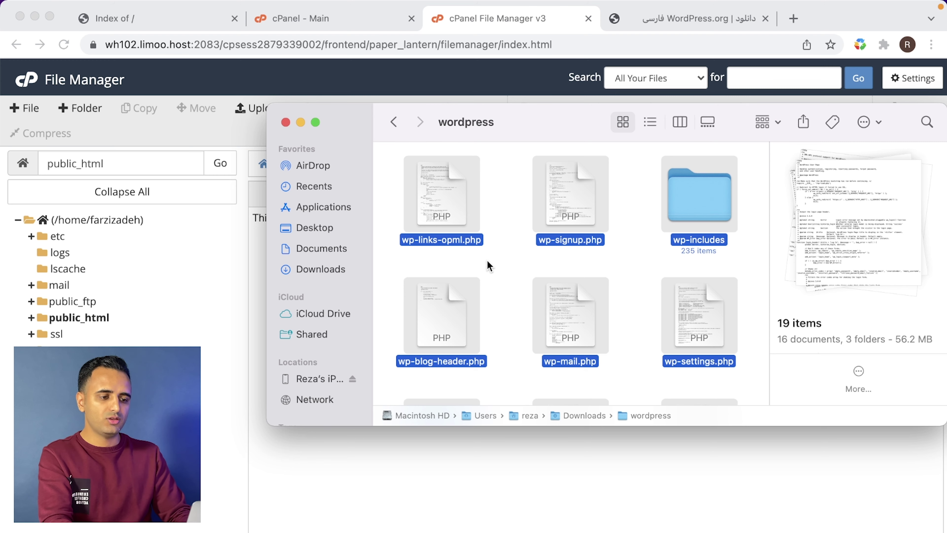
pyautogui.scroll(-10, 447, 210)
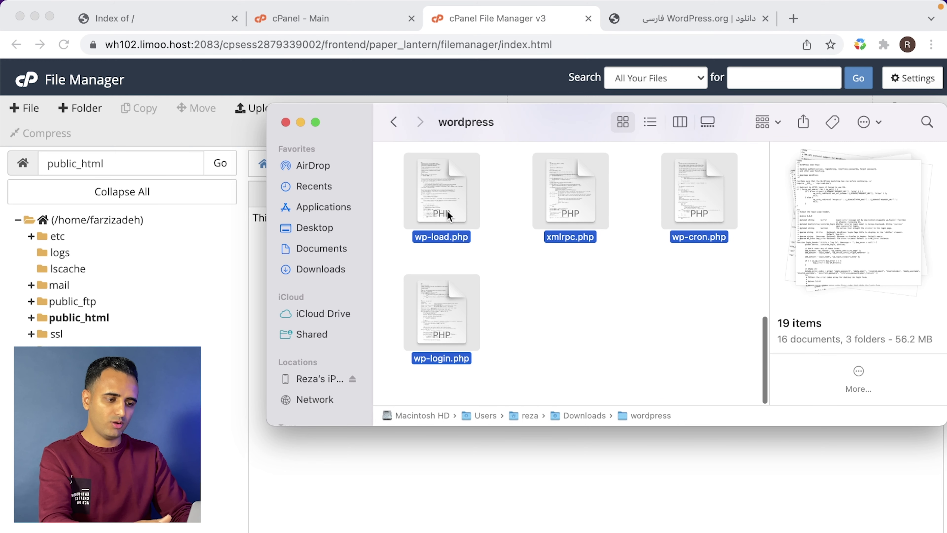
pyautogui.scroll(10, 447, 210)
pyautogui.rightClick(448, 211)
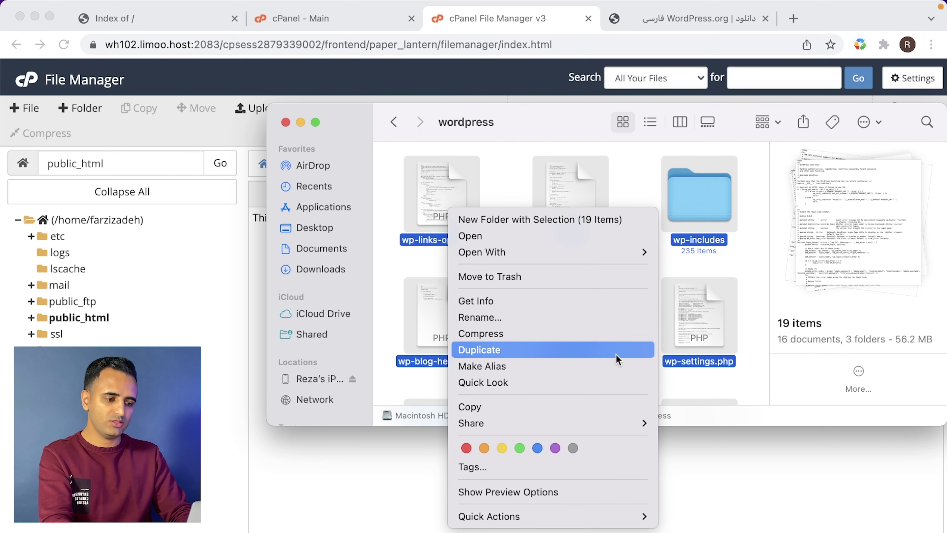
pyautogui.click(539, 339)
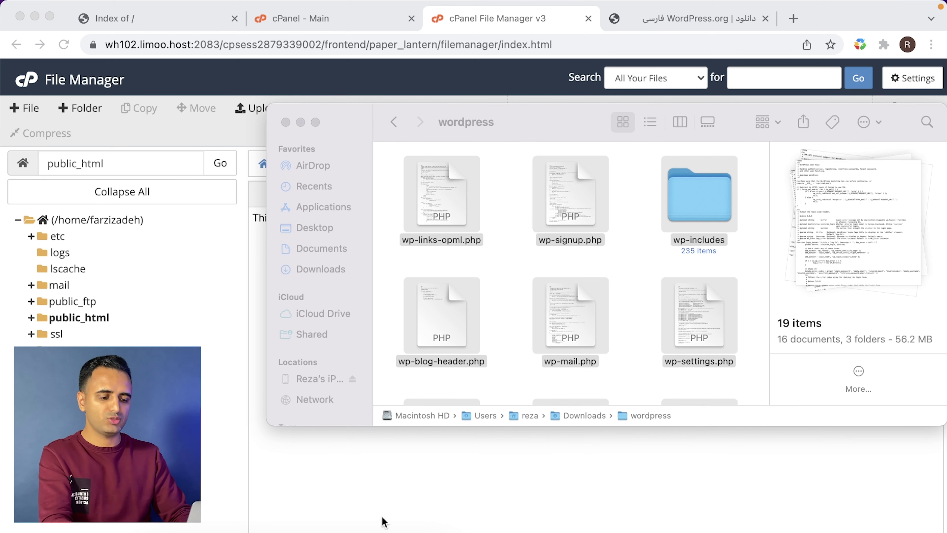
pyautogui.click(507, 243)
pyautogui.click(431, 196)
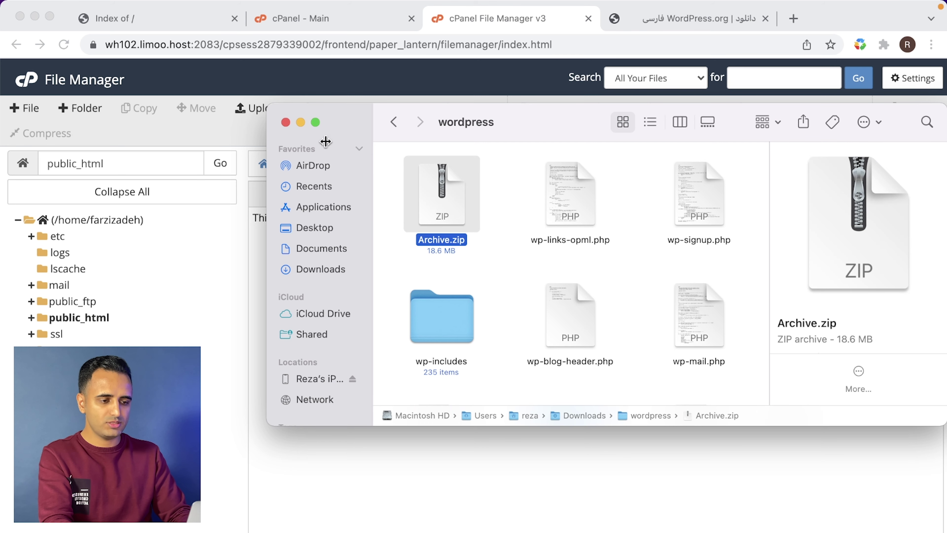
pyautogui.click(286, 123)
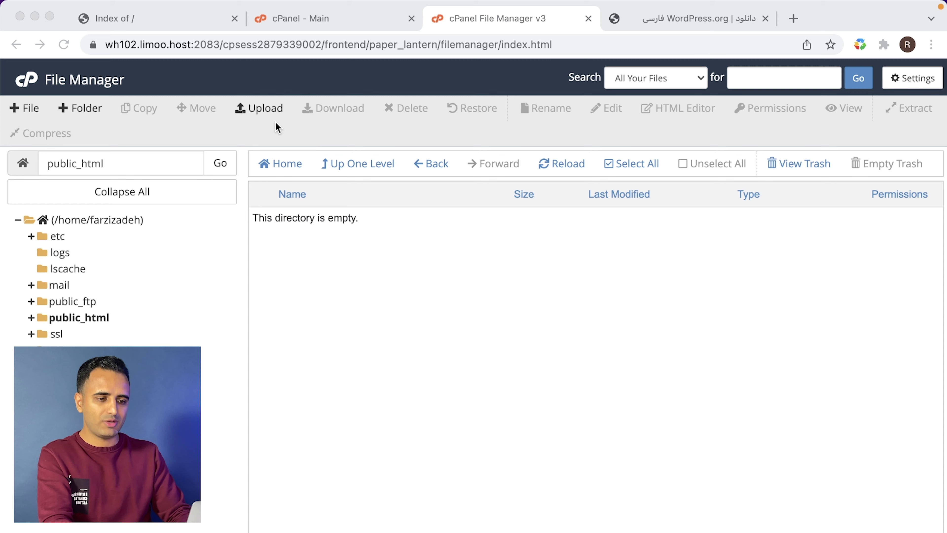
# - Upload wordpress/Archive.zip from the computer into public_html
pyautogui.click(265, 109)
pyautogui.click(266, 110)
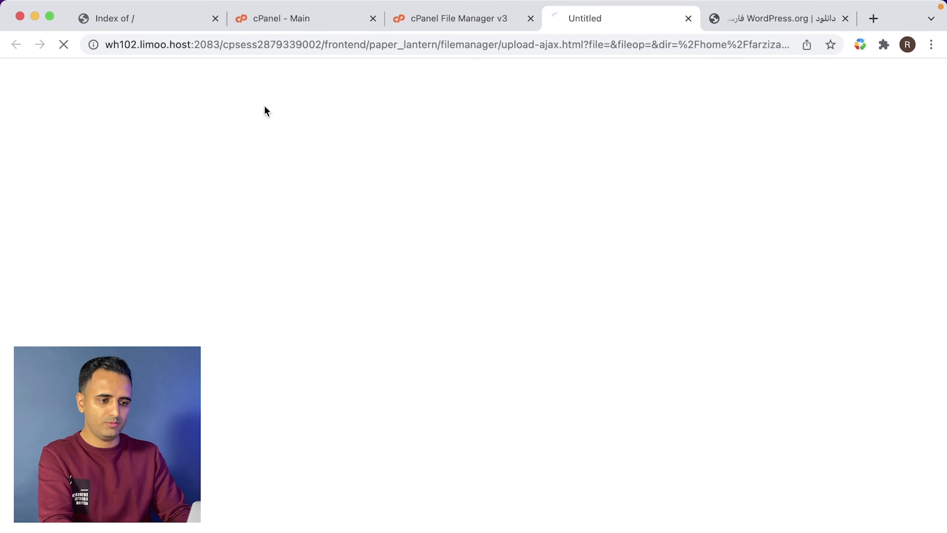
pyautogui.click(483, 328)
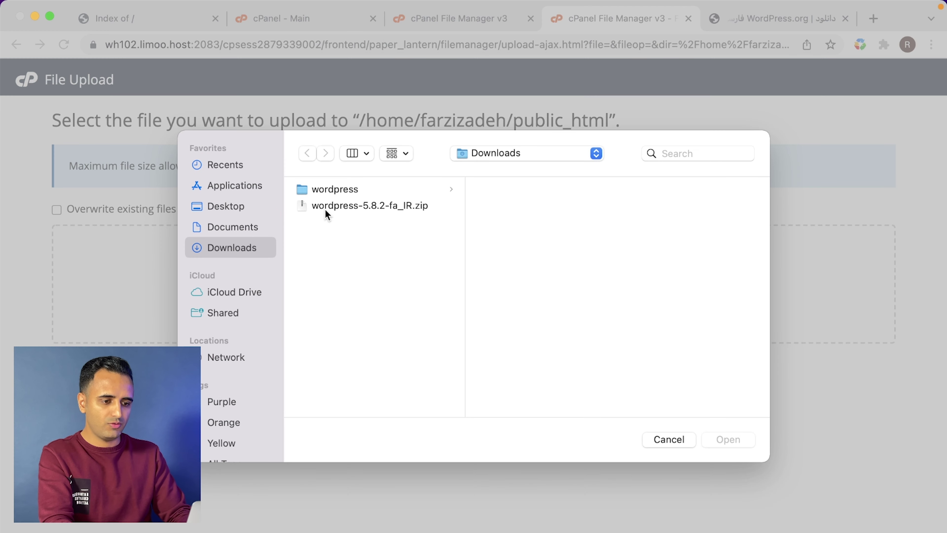
pyautogui.click(336, 189)
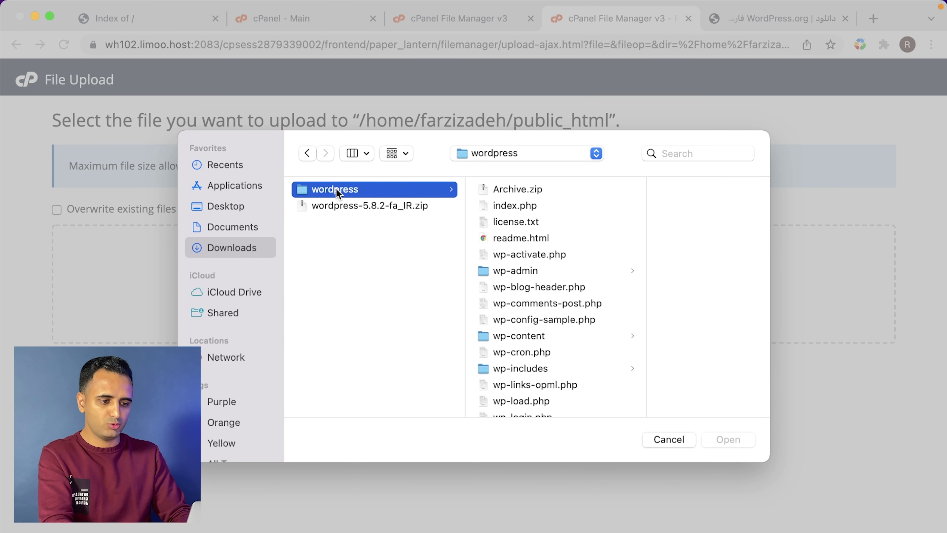
pyautogui.click(534, 189)
pyautogui.doubleClick(485, 192)
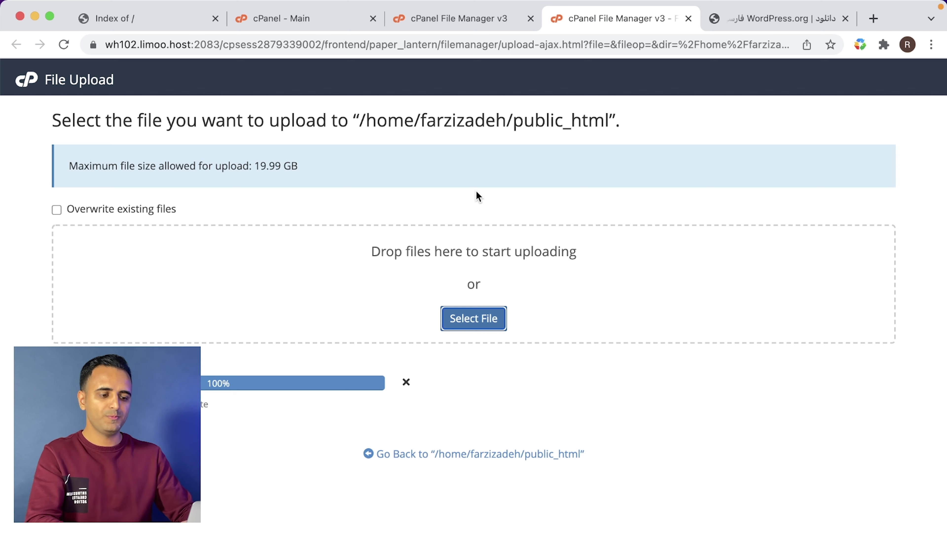
# - Reload the public_html listing and bring up the actions for Archive.zip
pyautogui.click(476, 18)
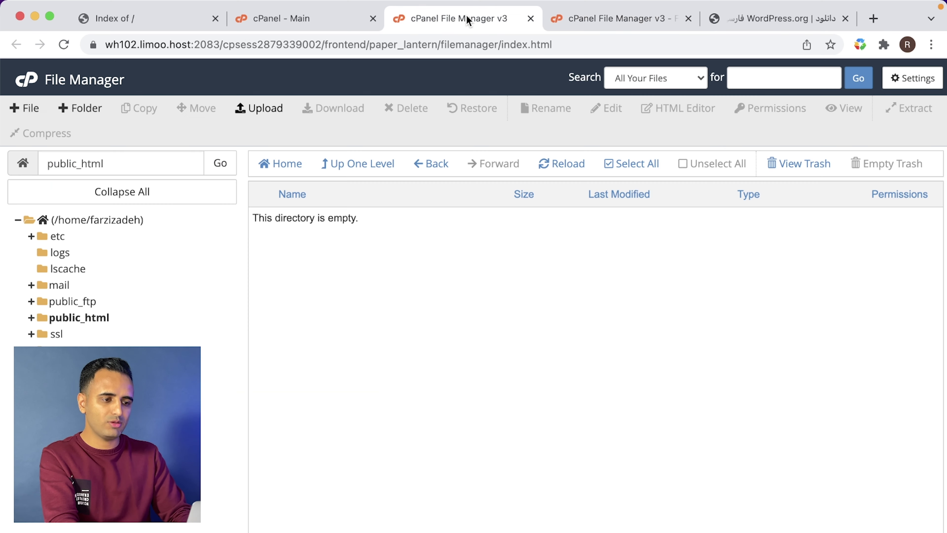
pyautogui.click(558, 170)
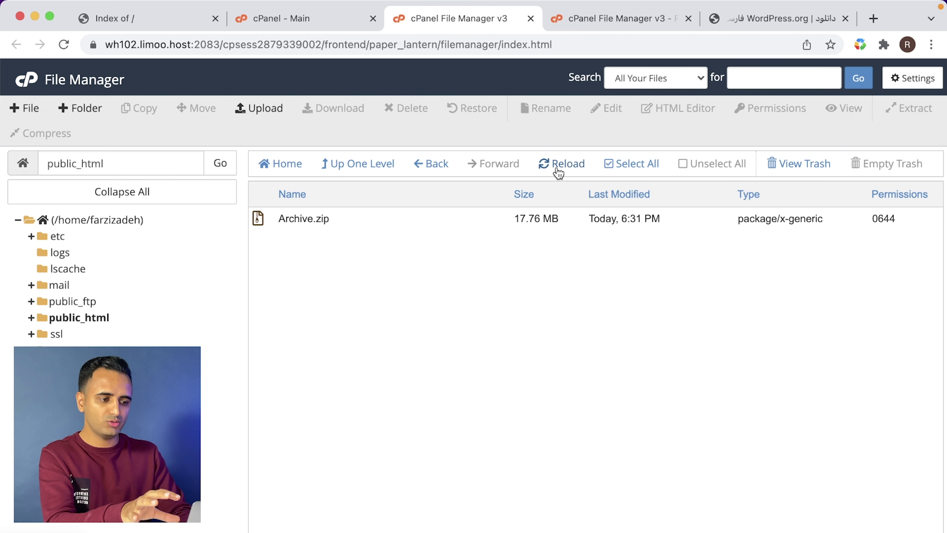
pyautogui.rightClick(410, 229)
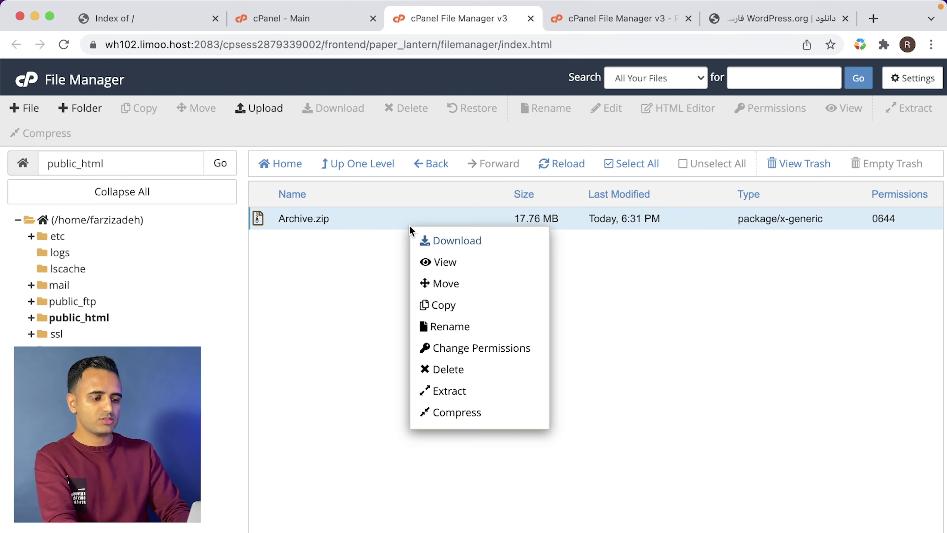
# - Extract Archive.zip into /public_html
pyautogui.click(450, 391)
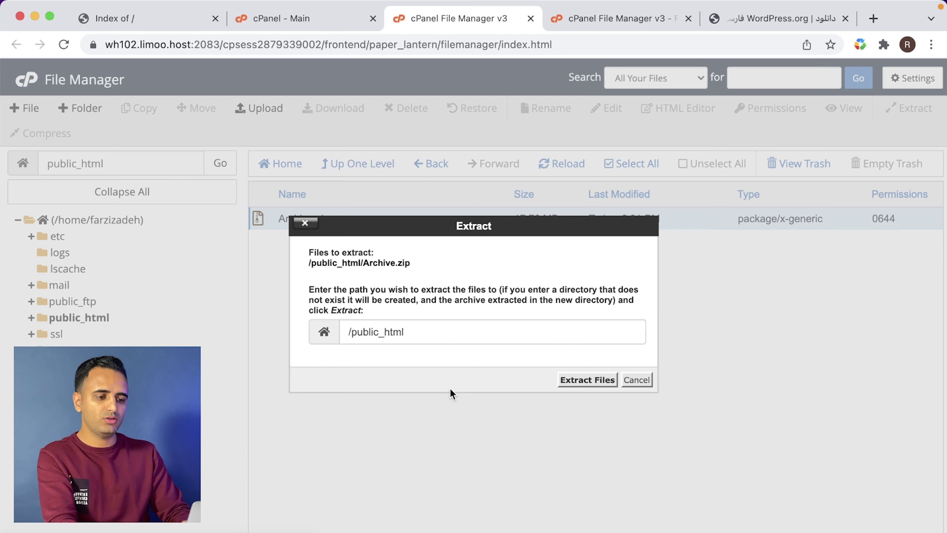
pyautogui.click(571, 380)
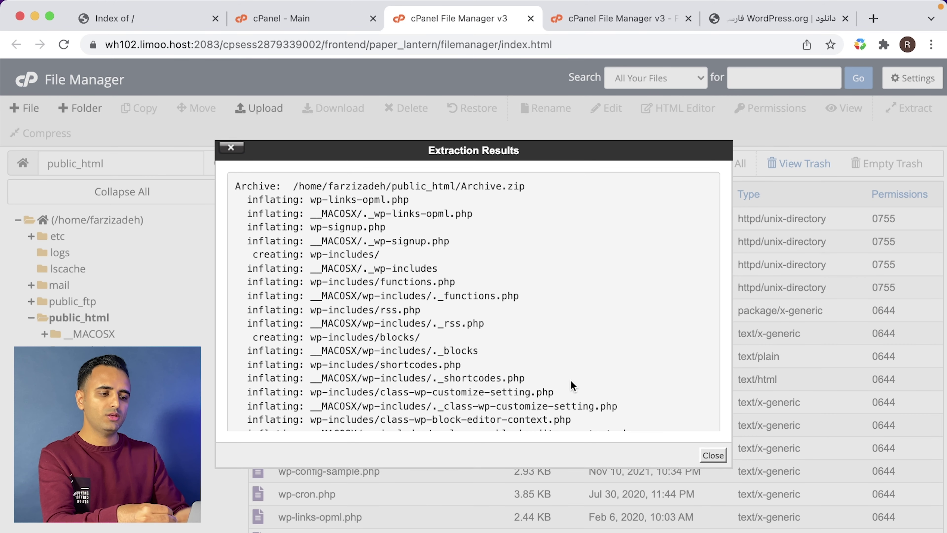
pyautogui.click(712, 455)
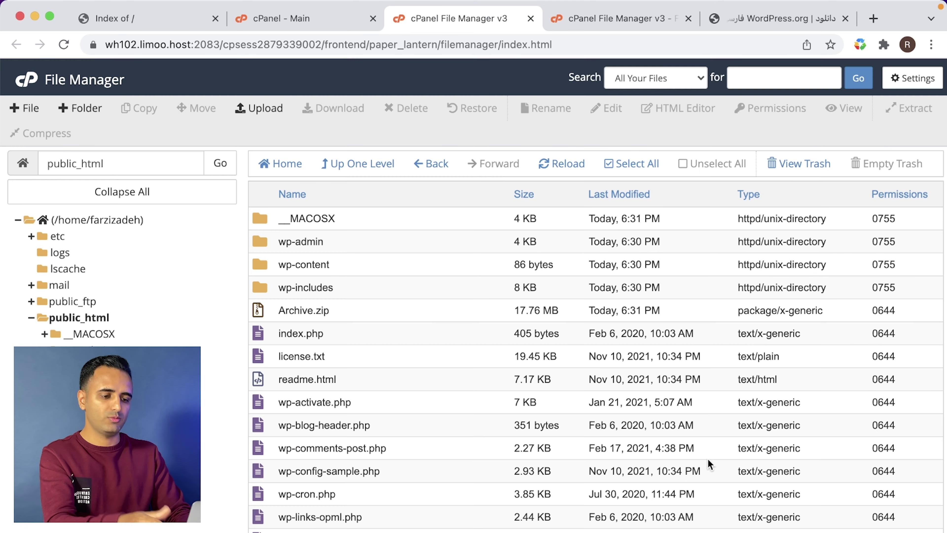
pyautogui.scroll(-1, 433, 352)
pyautogui.scroll(1, 434, 351)
# - Delete Archive.zip from public_html
pyautogui.click(379, 310)
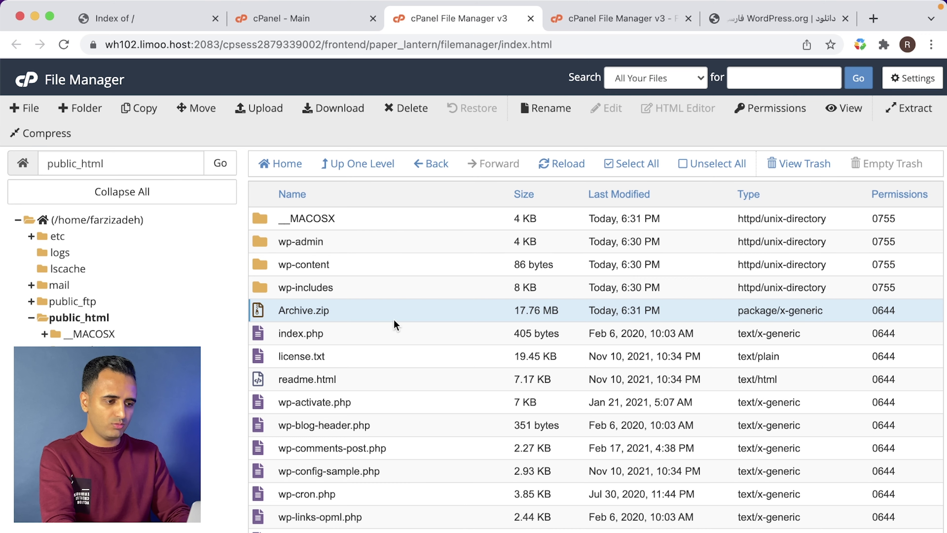
pyautogui.rightClick(356, 316)
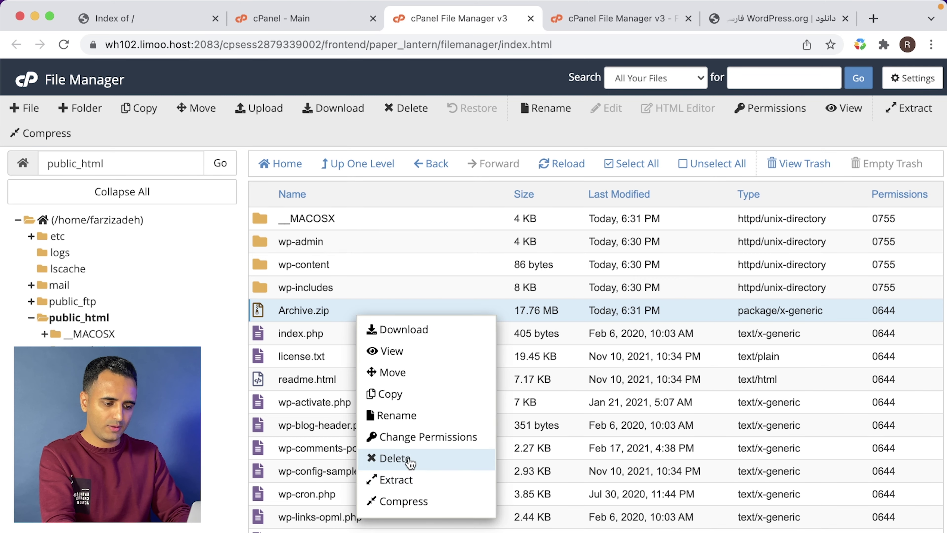
pyautogui.click(408, 460)
pyautogui.click(599, 351)
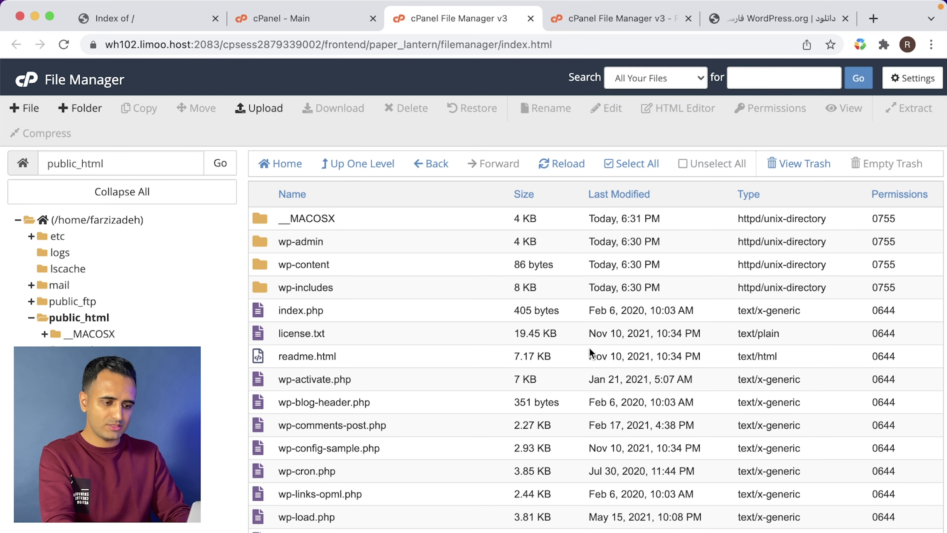
# - Delete the __MACOSX folder from public_html
pyautogui.rightClick(366, 226)
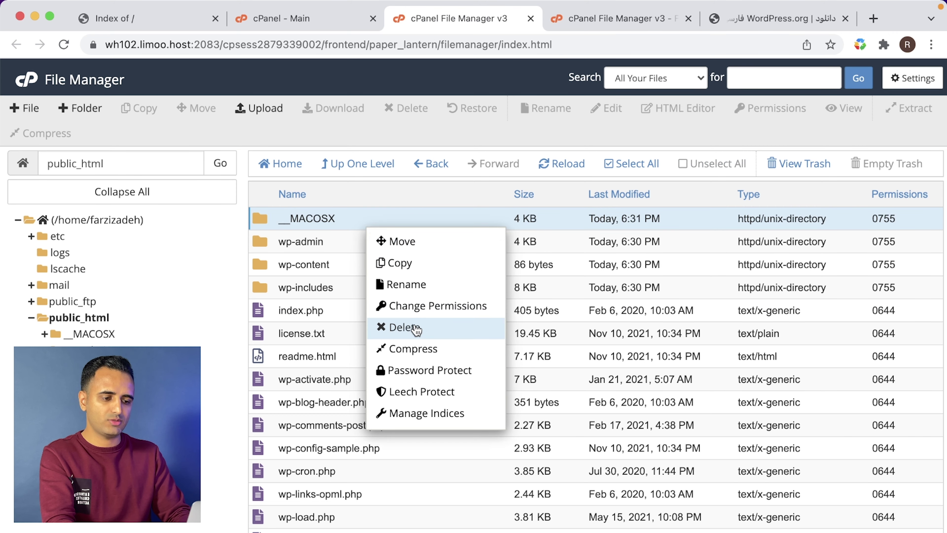
pyautogui.click(415, 326)
pyautogui.click(592, 352)
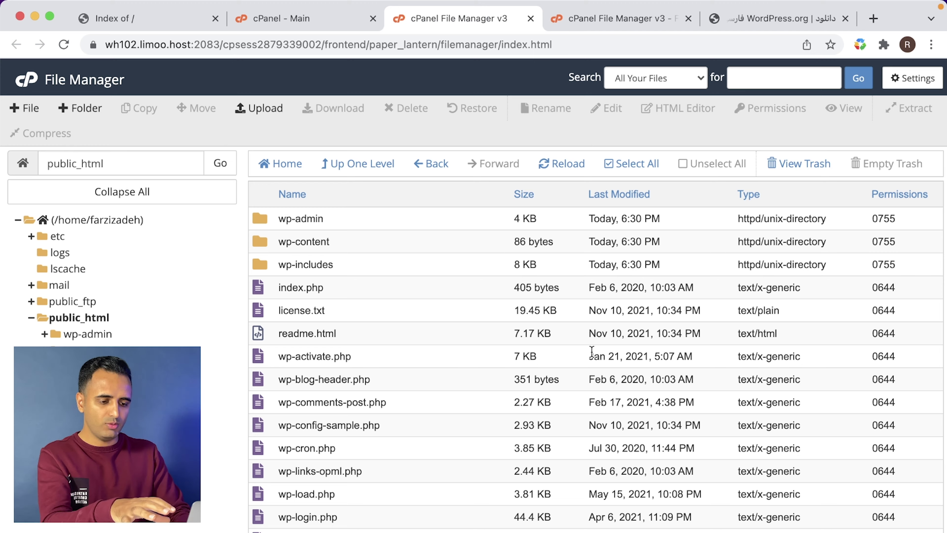
pyautogui.scroll(-3, 592, 352)
pyautogui.scroll(3, 592, 352)
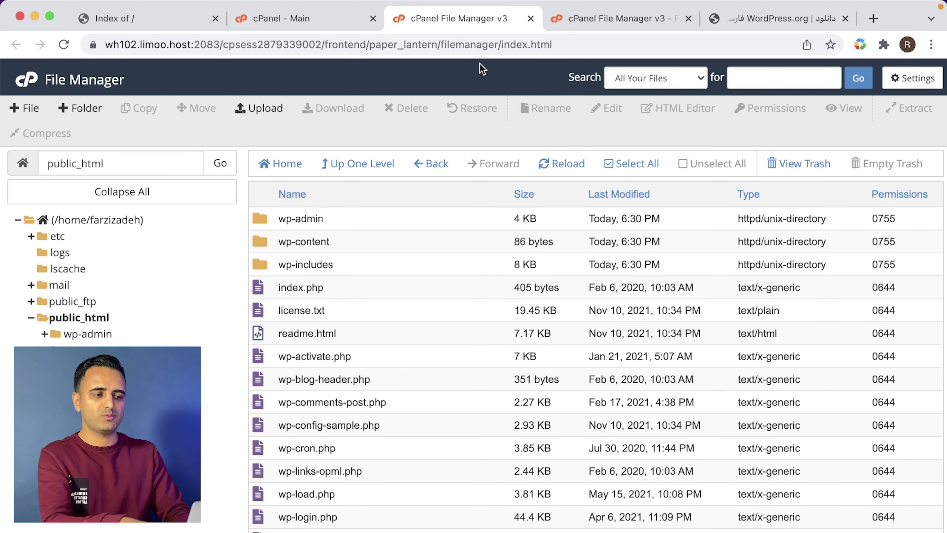
pyautogui.click(165, 21)
# - Reload farzizadeh.ir and begin the Persian WordPress setup
pyautogui.click(156, 41)
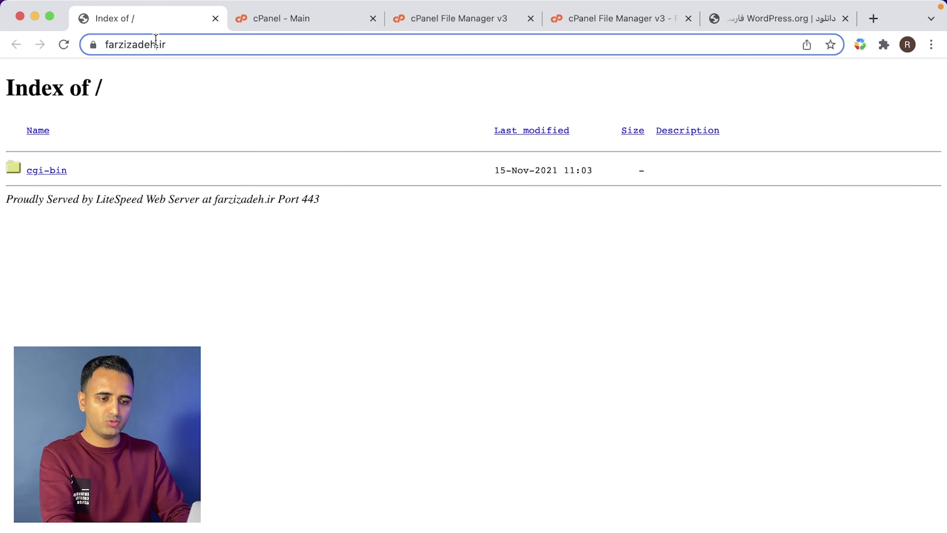
pyautogui.press('Return')
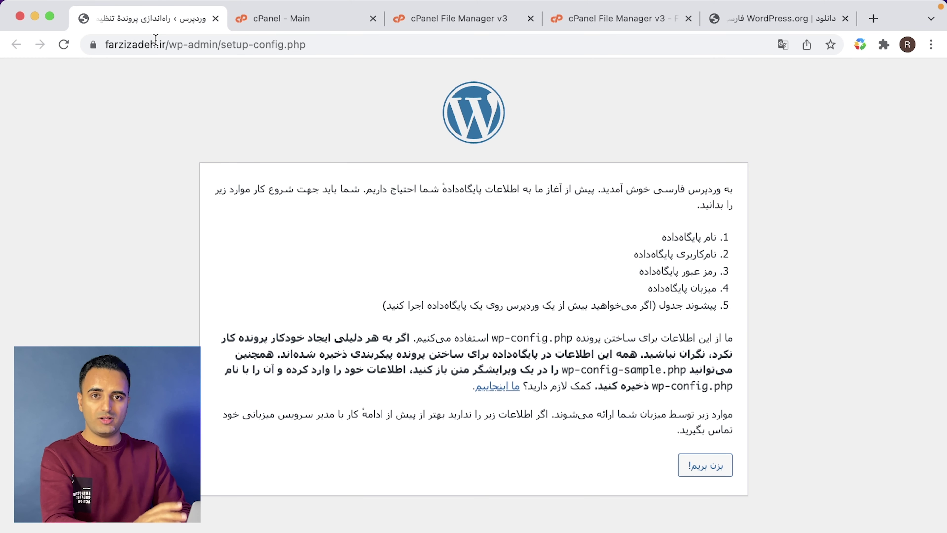
pyautogui.click(703, 467)
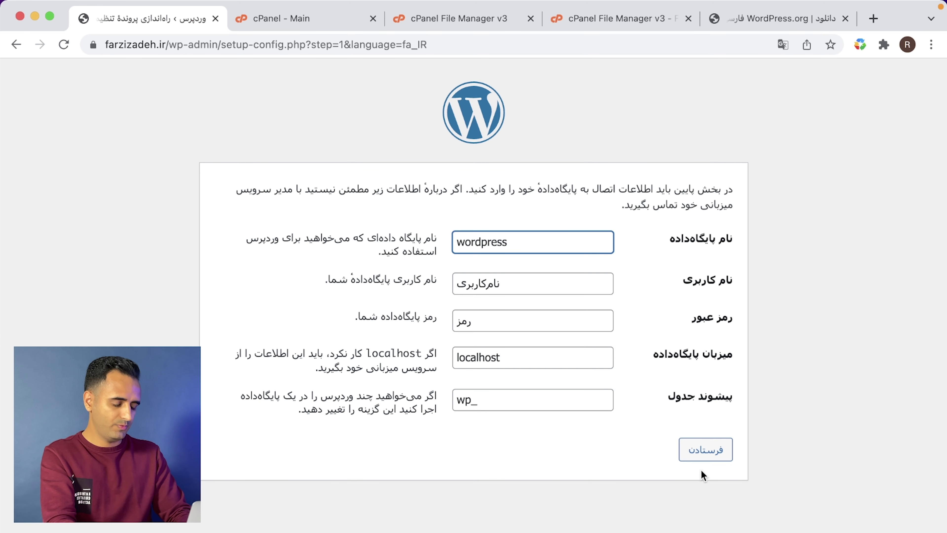
# - Review the default database name, username and password in the connection form
pyautogui.doubleClick(542, 241)
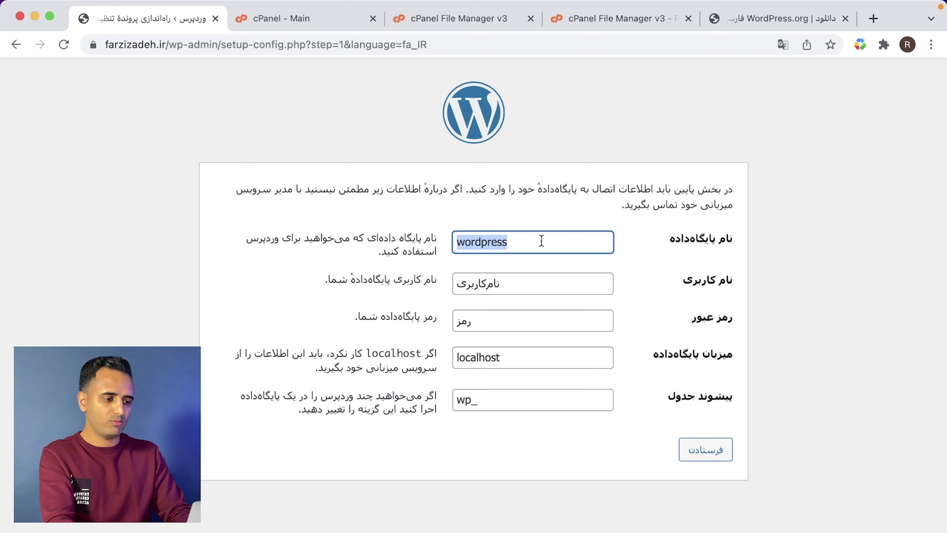
pyautogui.doubleClick(538, 287)
pyautogui.doubleClick(524, 315)
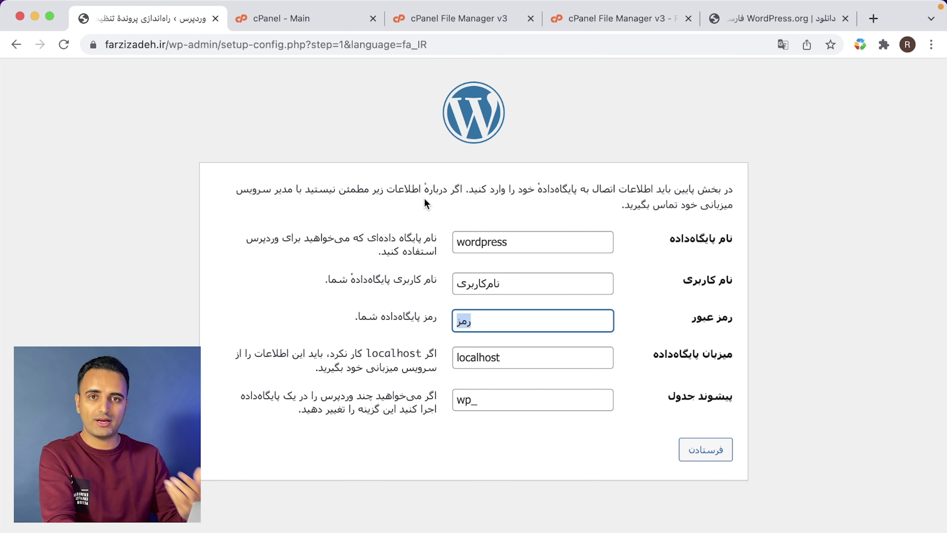
pyautogui.click(344, 20)
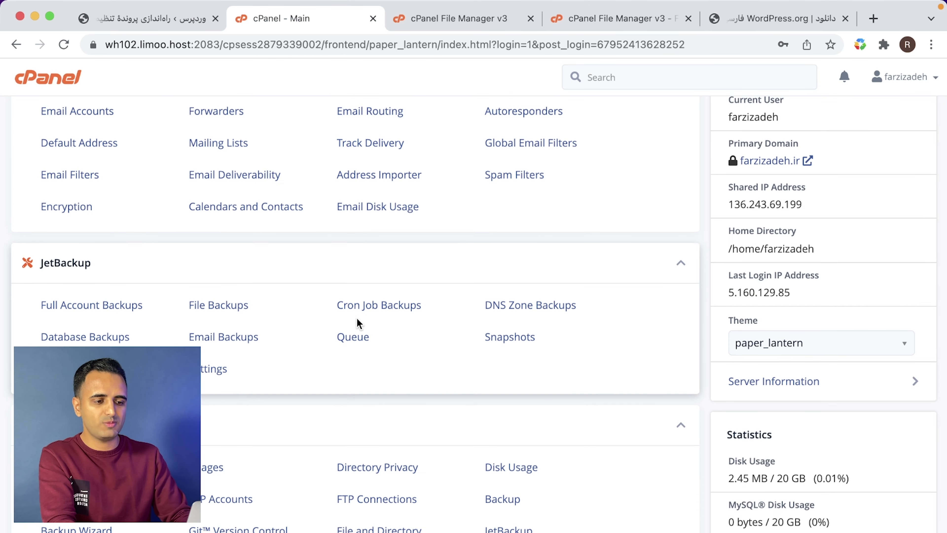
# - In the MySQL Database Wizard, create a database named wp (farzizad_wp)
pyautogui.scroll(3, 476, 325)
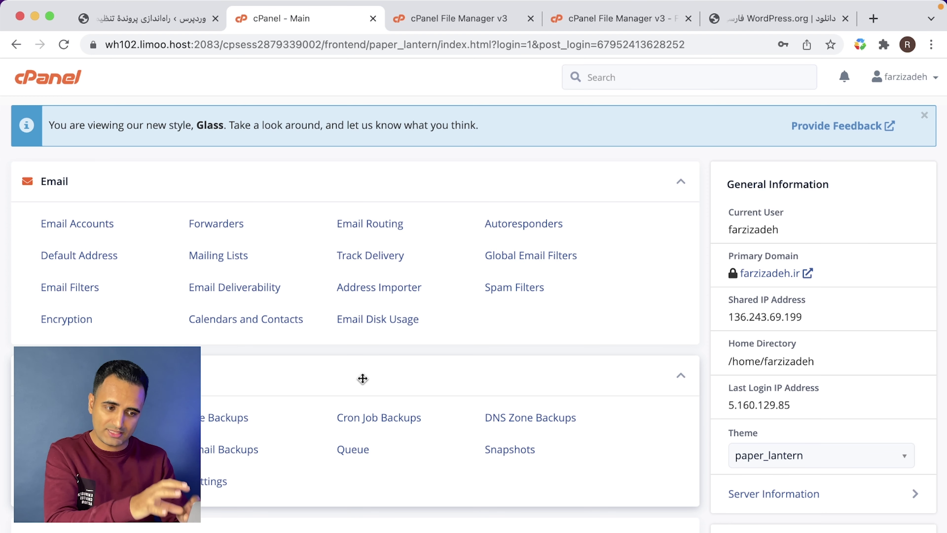
pyautogui.scroll(-15, 363, 379)
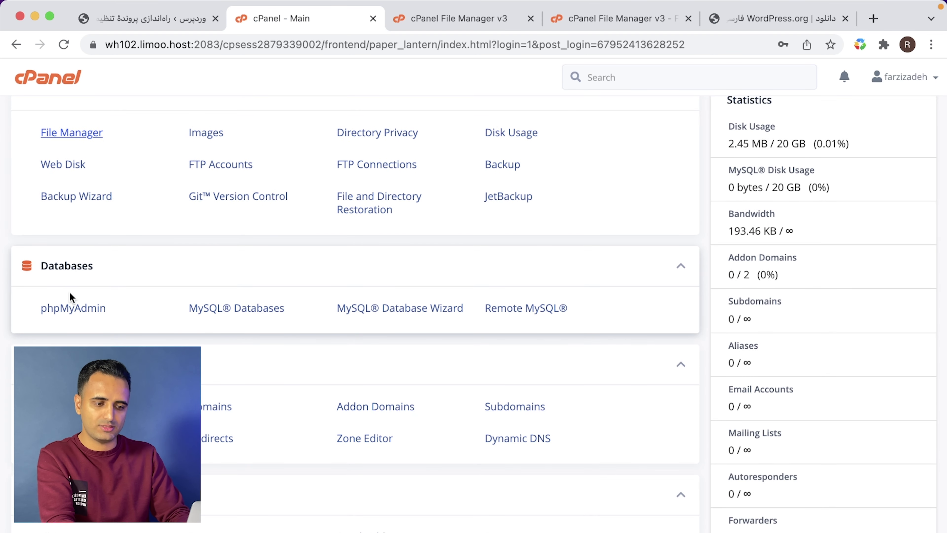
pyautogui.click(380, 317)
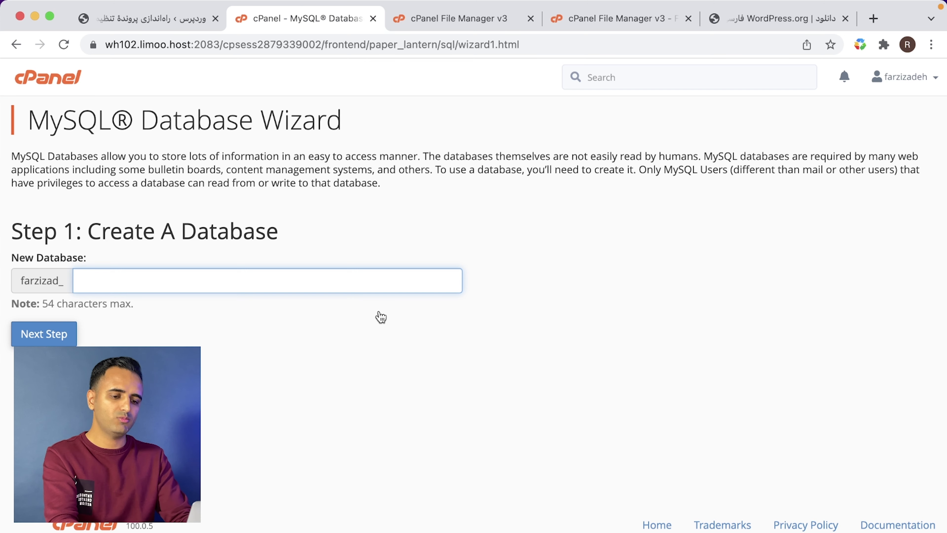
pyautogui.write('wp')
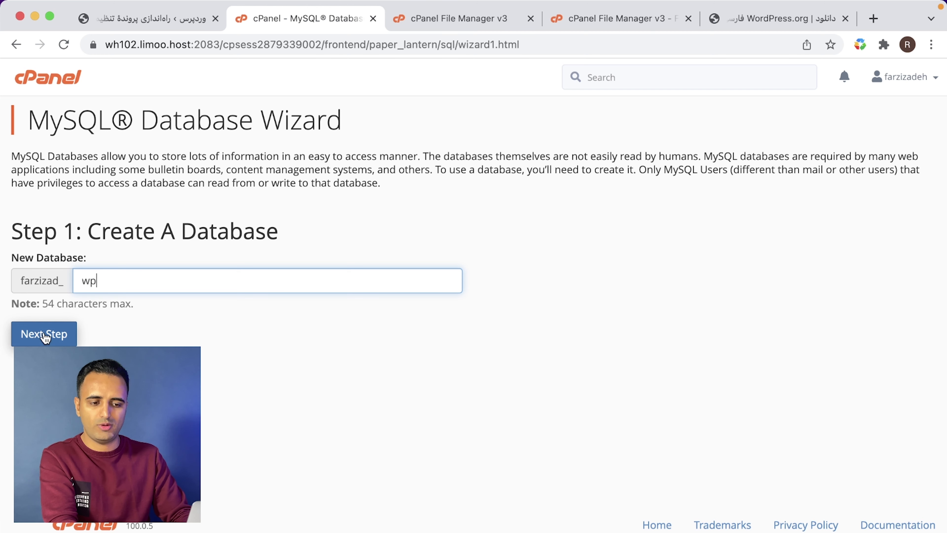
pyautogui.click(39, 340)
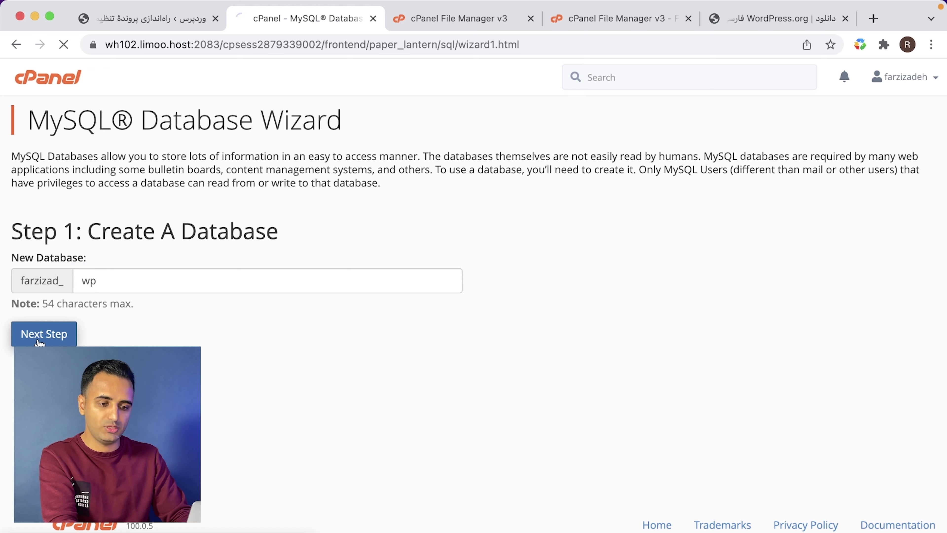
# - Create the MySQL user farzizad_wp with a copied, generated strong password
pyautogui.doubleClick(225, 252)
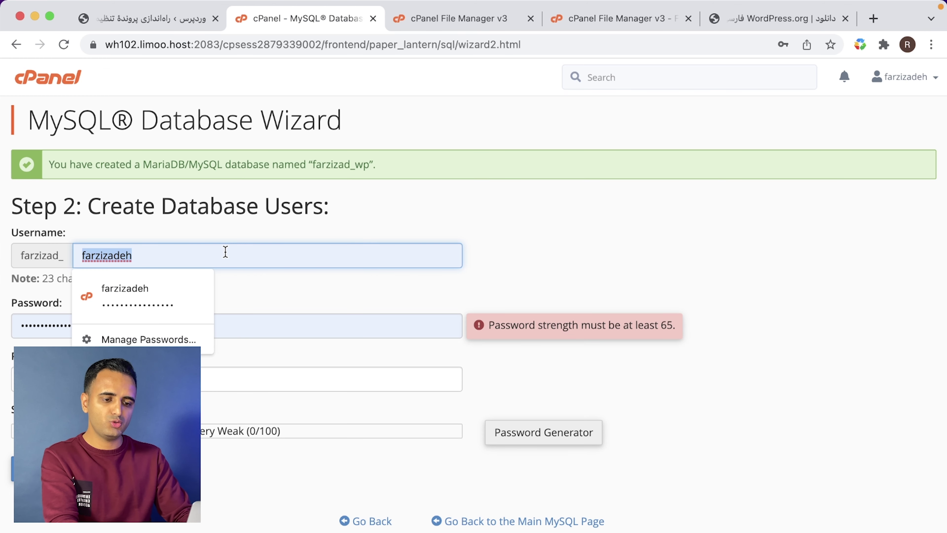
pyautogui.write('wp')
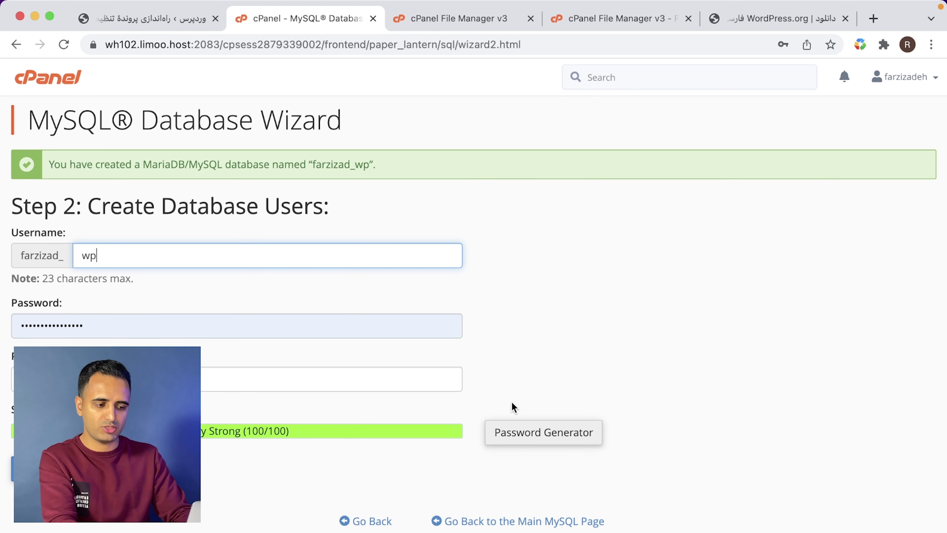
pyautogui.click(546, 441)
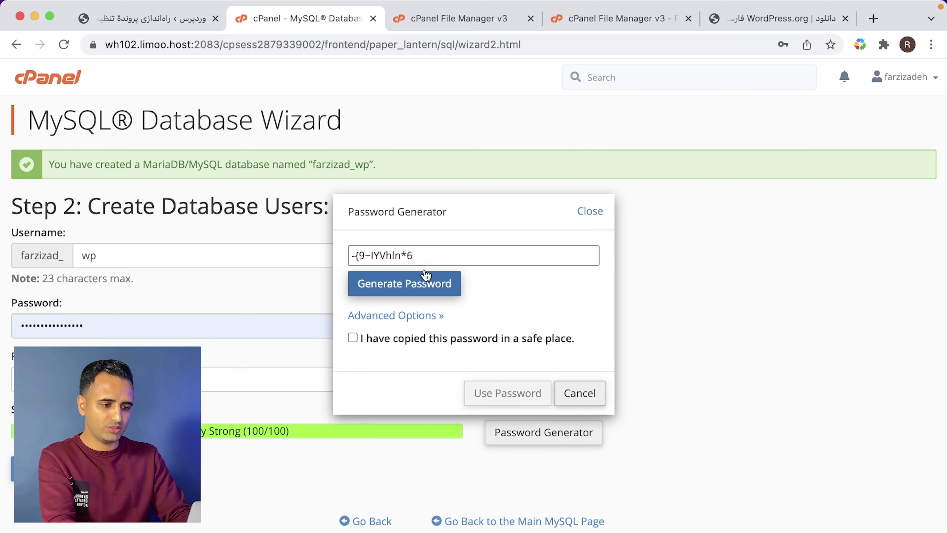
pyautogui.click(422, 260)
pyautogui.rightClick(422, 260)
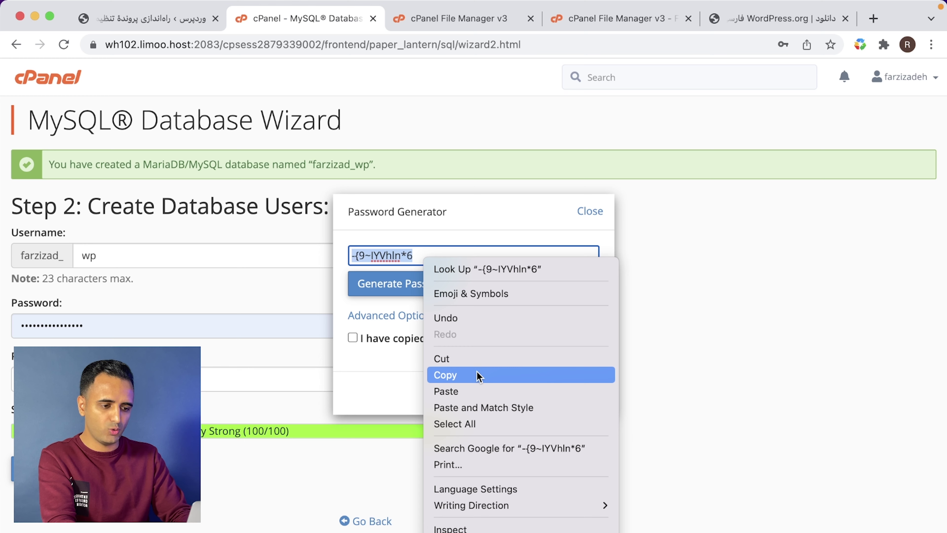
pyautogui.click(481, 375)
pyautogui.click(431, 340)
pyautogui.click(502, 392)
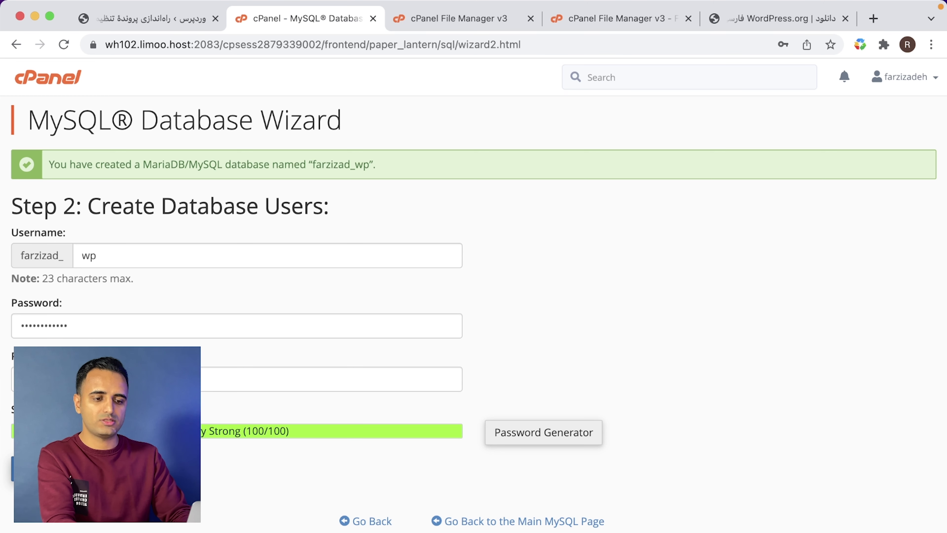
pyautogui.click(49, 468)
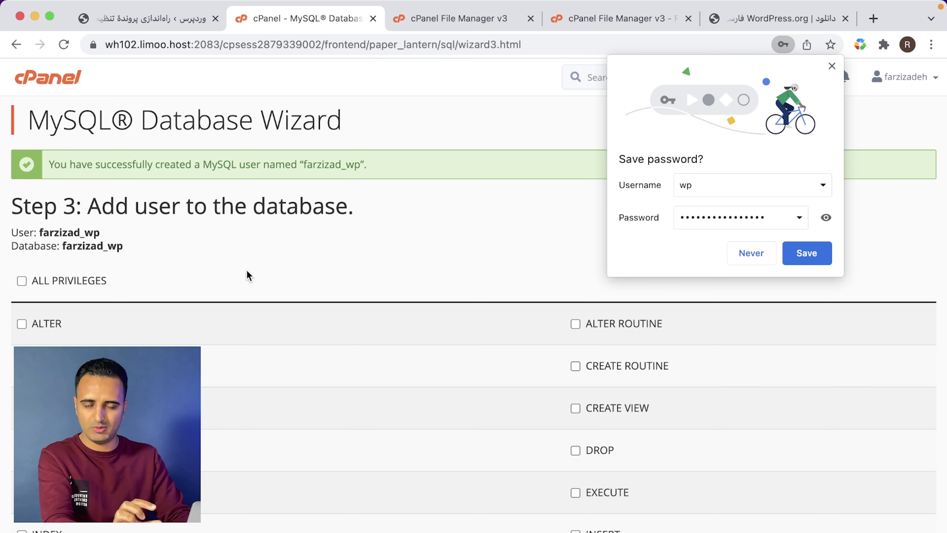
# - Grant farzizad_wp ALL PRIVILEGES on the farzizad_wp database, copying the name for the installer
pyautogui.click(80, 281)
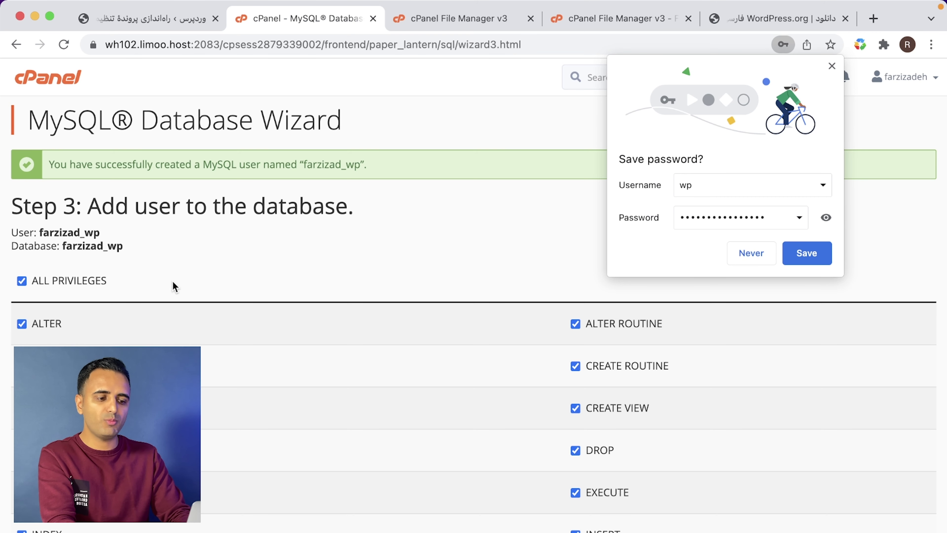
pyautogui.scroll(-6, 174, 287)
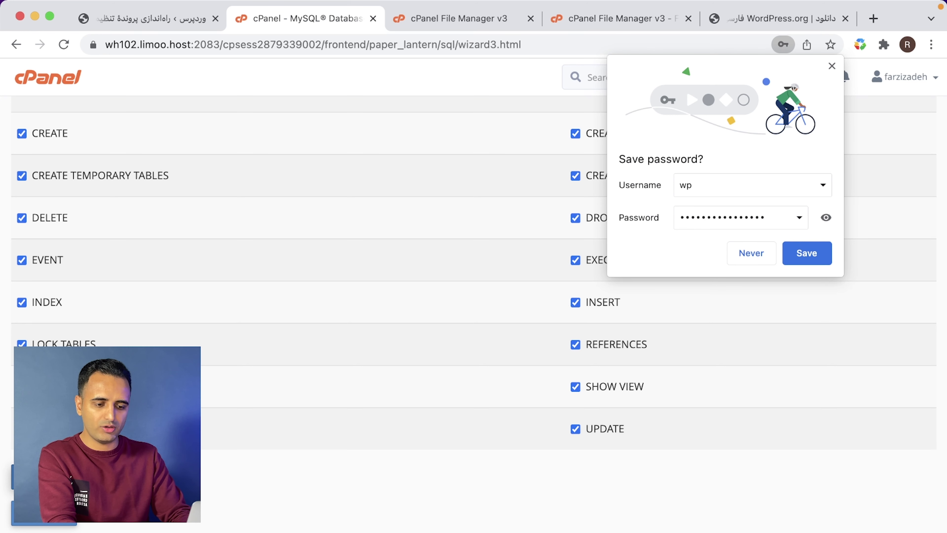
pyautogui.click(44, 511)
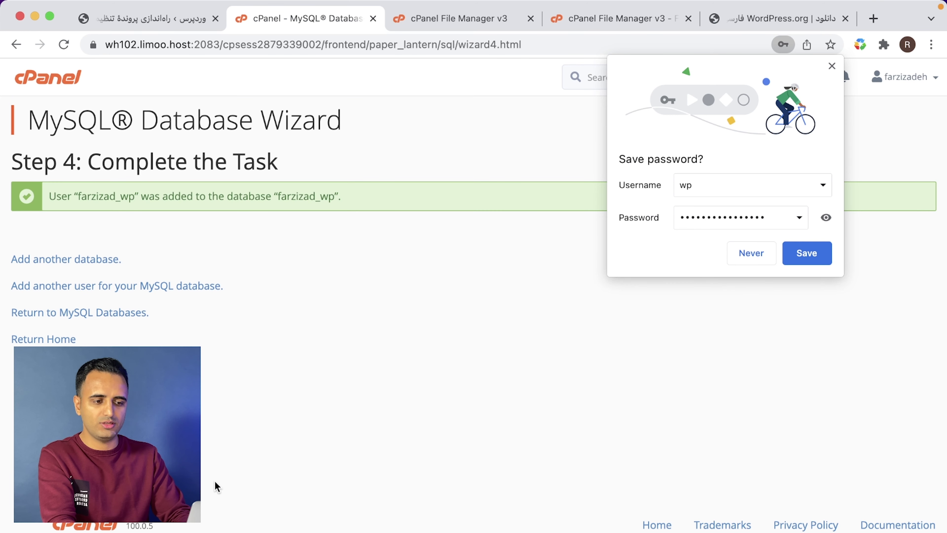
pyautogui.doubleClick(98, 196)
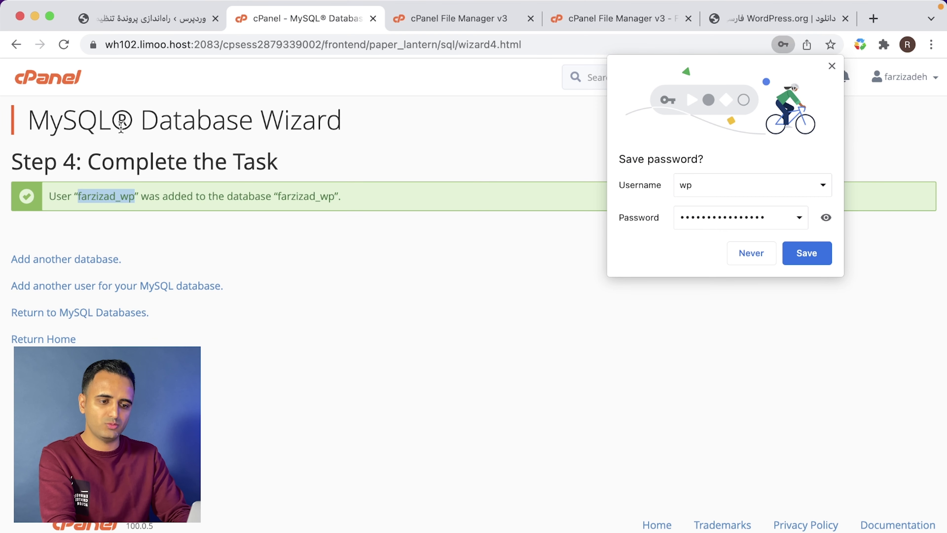
pyautogui.click(152, 19)
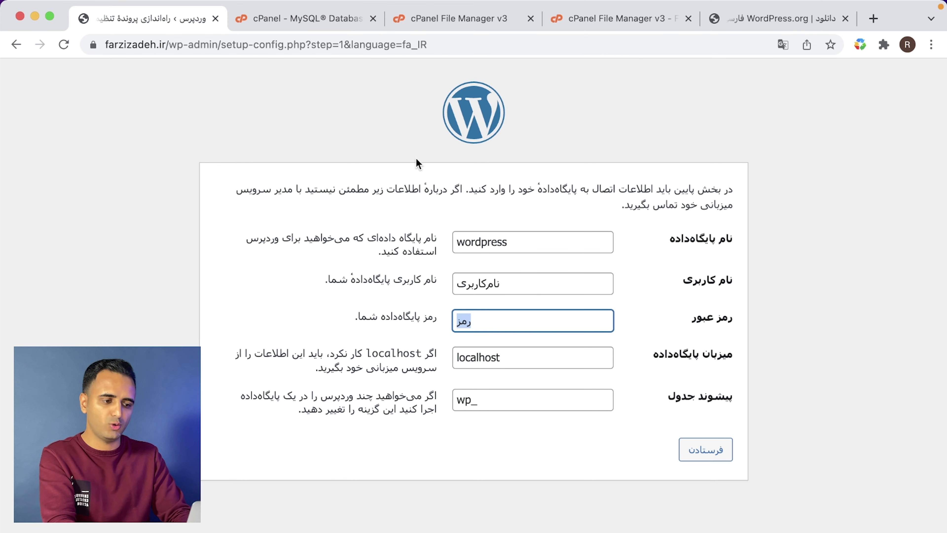
# - Paste the database password and enter farzizad_wp as both database name and username
pyautogui.press('super+v')
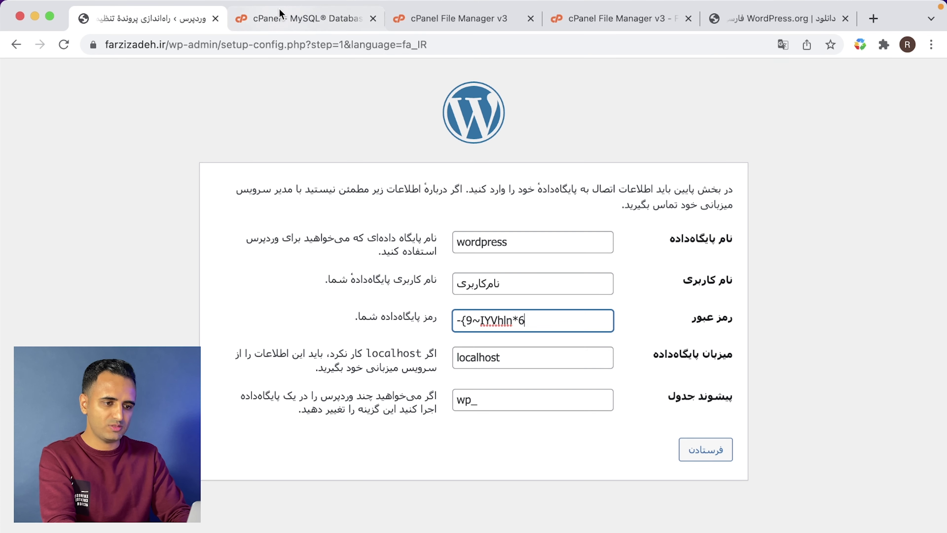
pyautogui.click(282, 17)
pyautogui.doubleClick(125, 196)
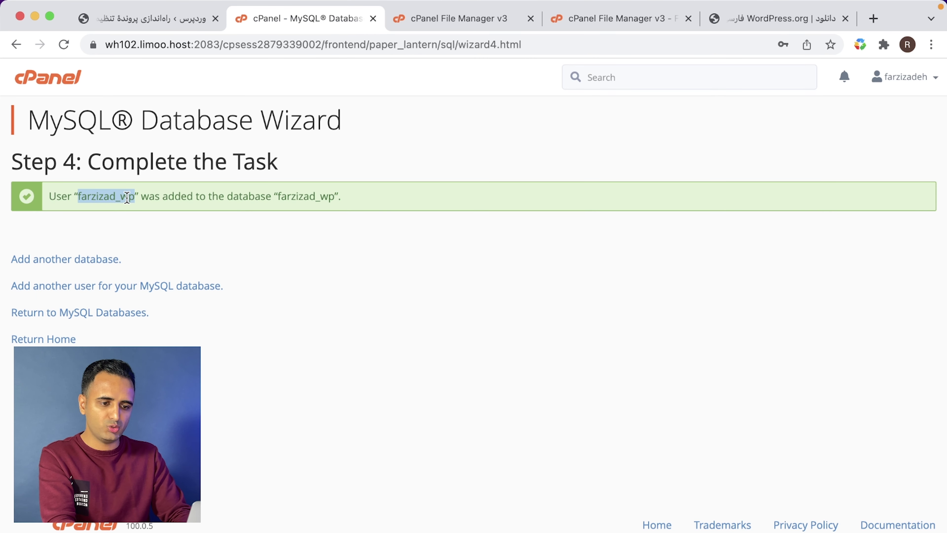
pyautogui.click(152, 19)
pyautogui.doubleClick(479, 233)
pyautogui.press('super+v')
pyautogui.doubleClick(474, 285)
pyautogui.press('super+v')
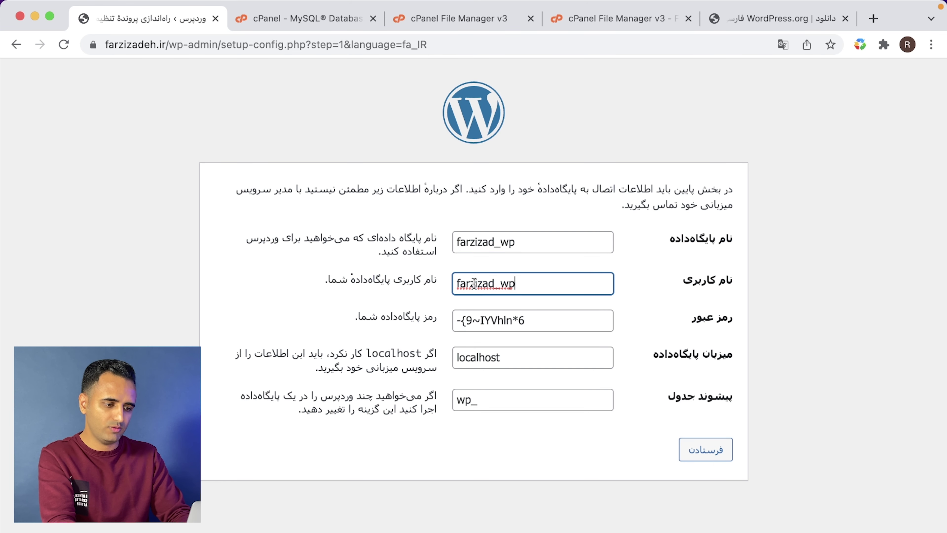
# - Change the table prefix to sf_ and submit the database connection details
pyautogui.moveTo(473, 399); pyautogui.dragTo(426, 398)
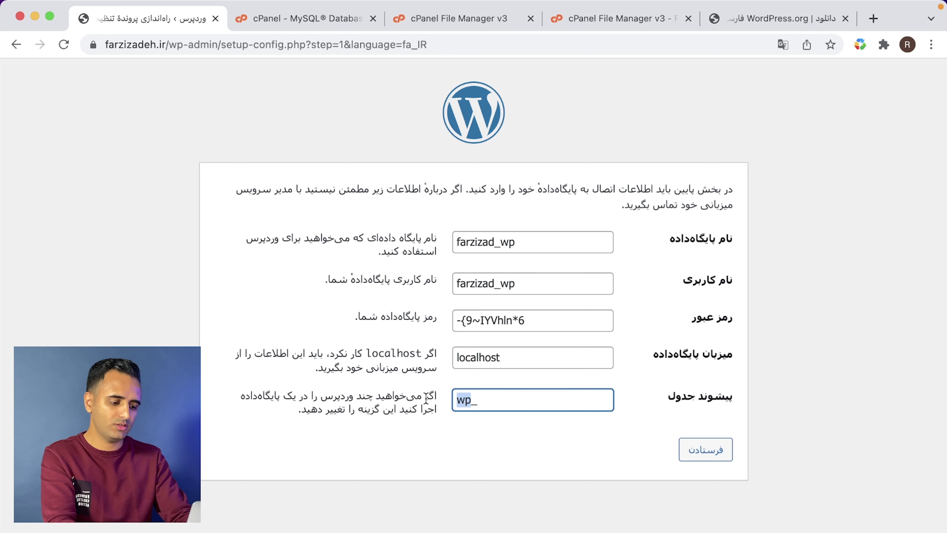
pyautogui.write('sf_')
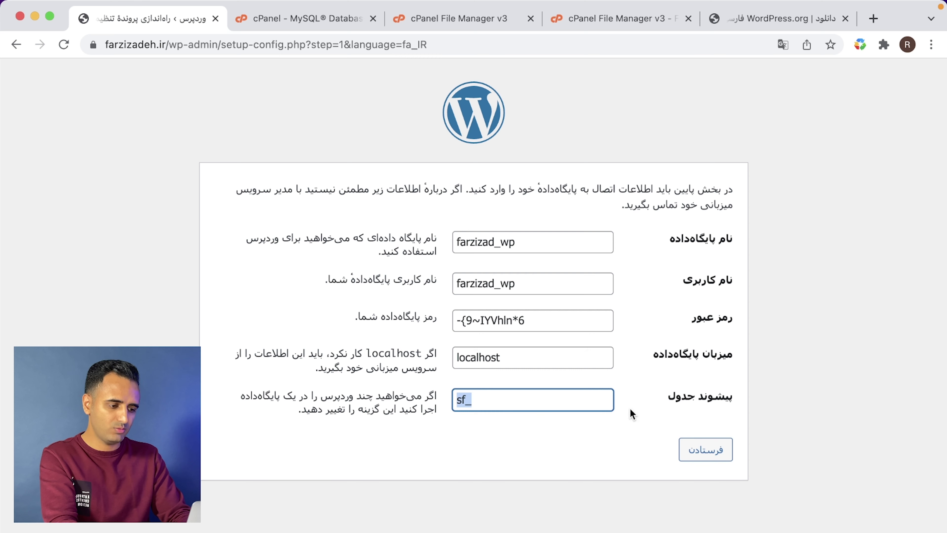
pyautogui.click(651, 451)
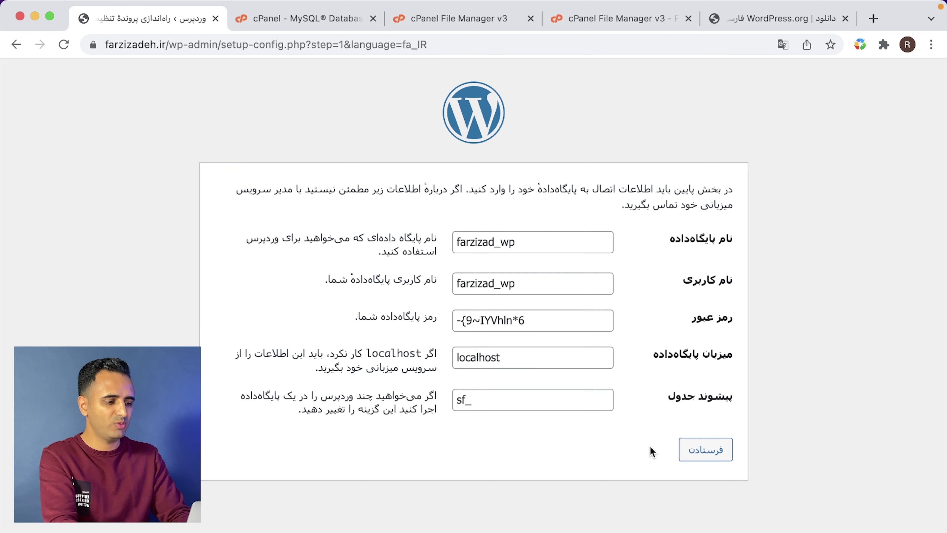
pyautogui.click(713, 456)
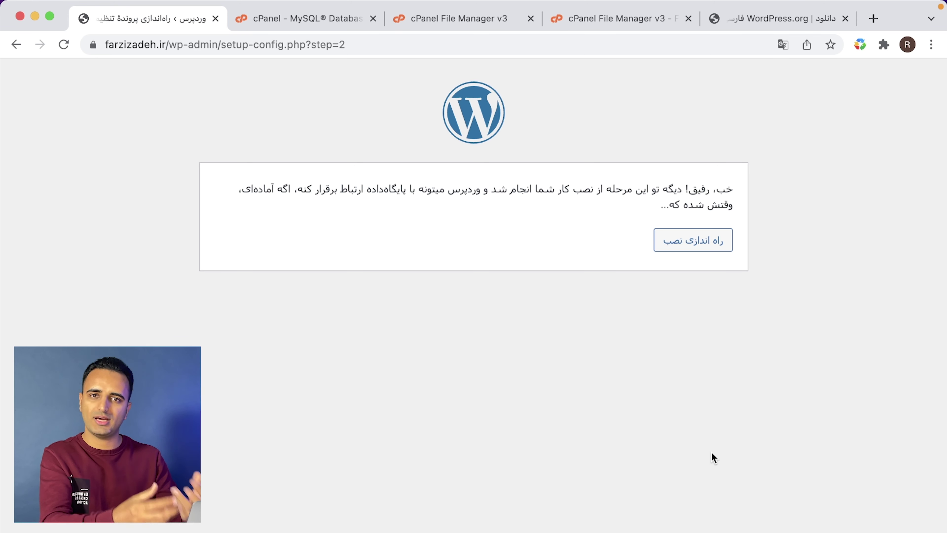
# - Start the installation and enter the site owner's name as the site title
pyautogui.click(679, 243)
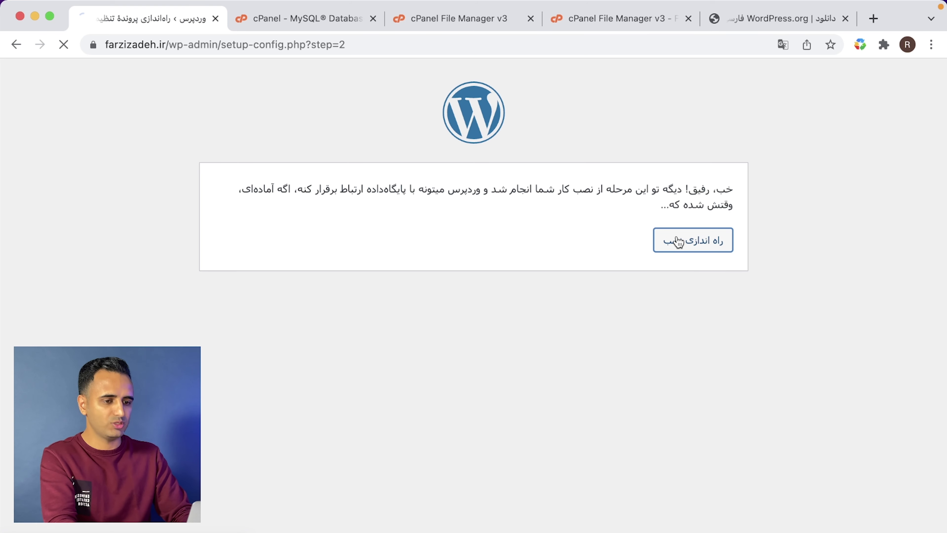
pyautogui.scroll(-5, 497, 379)
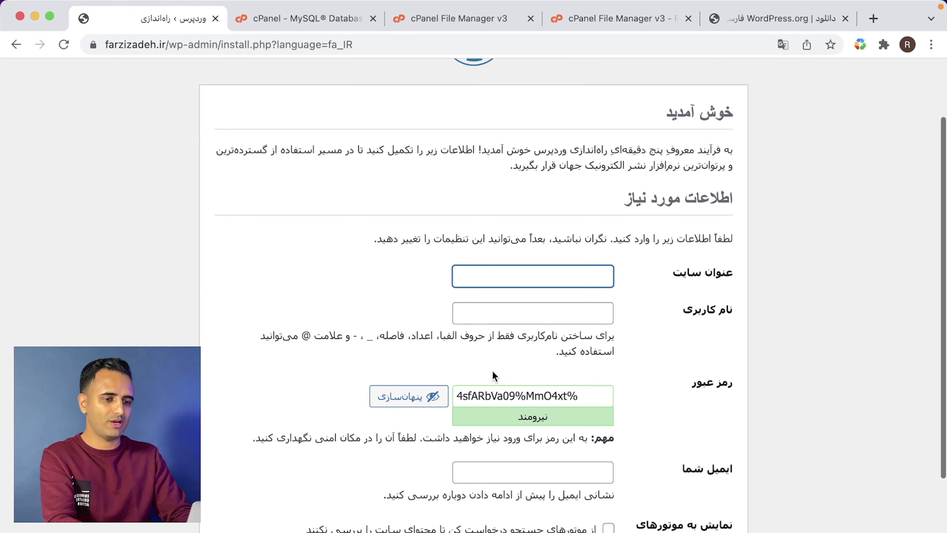
pyautogui.write('tv')
pyautogui.press('super+a')
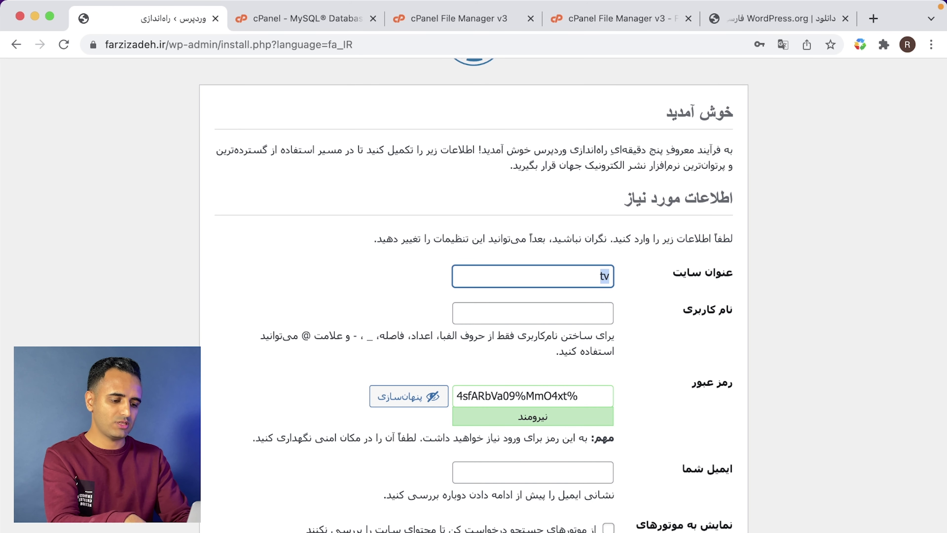
pyautogui.write('فرضی زاده')
pyautogui.press('BackSpace')
pyautogui.write('ه')
# - Set the administrator username to admin and enter the admin password
pyautogui.press('Tab')
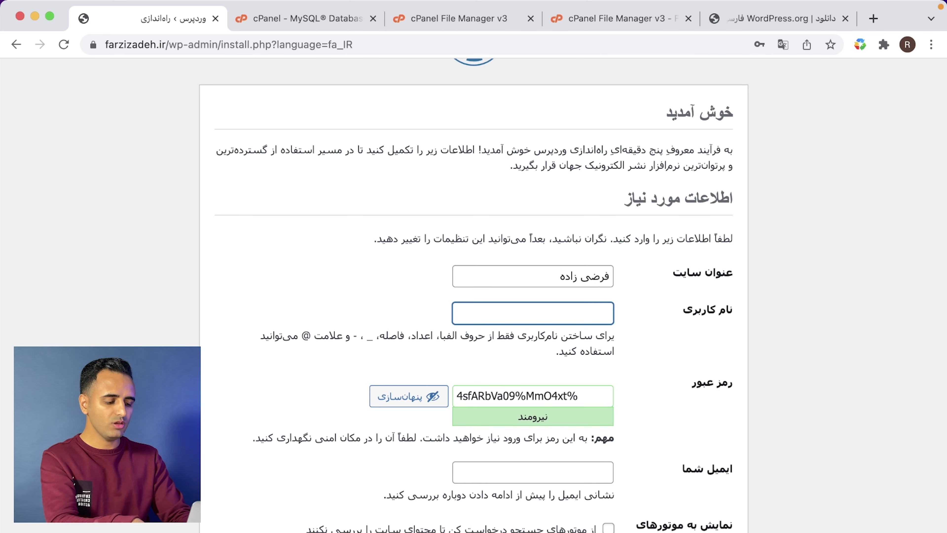
pyautogui.write('admin')
pyautogui.press('Tab')
pyautogui.write('admin')
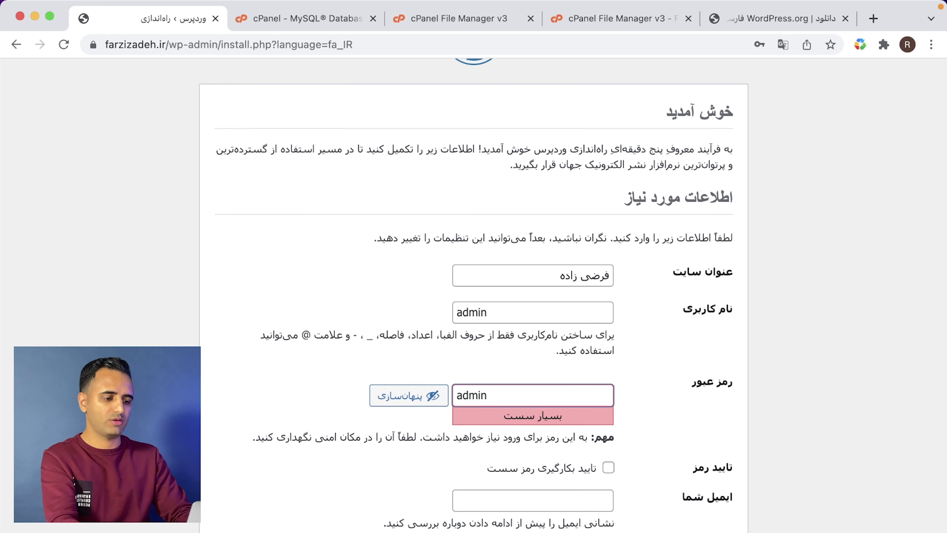
pyautogui.scroll(-2, 474, 298)
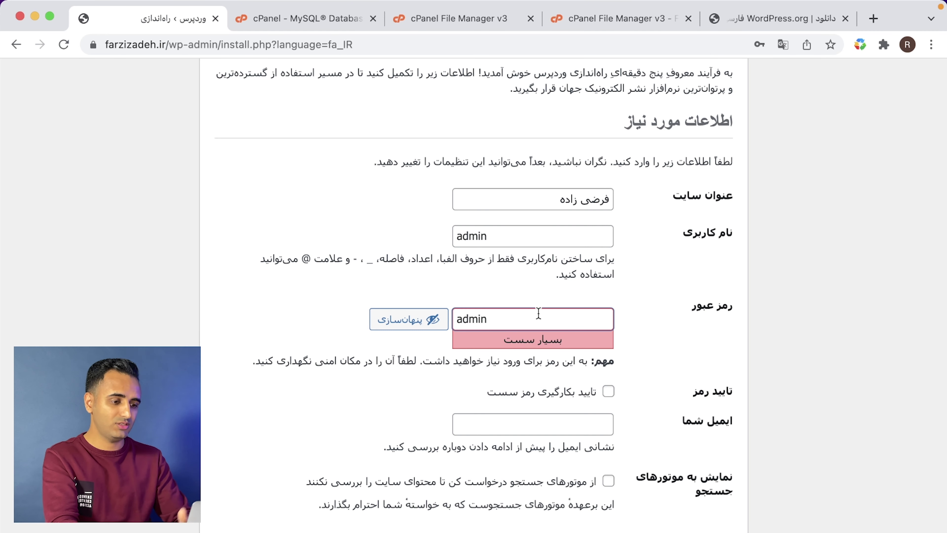
# - Confirm the weak password, paste the admin e-mail address, and submit the installation
pyautogui.click(519, 396)
pyautogui.click(509, 424)
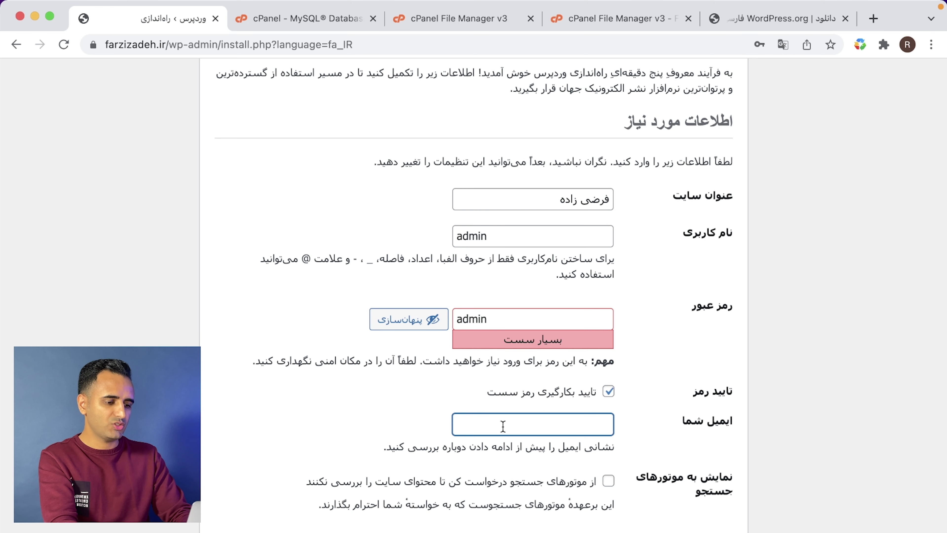
pyautogui.press('super+v')
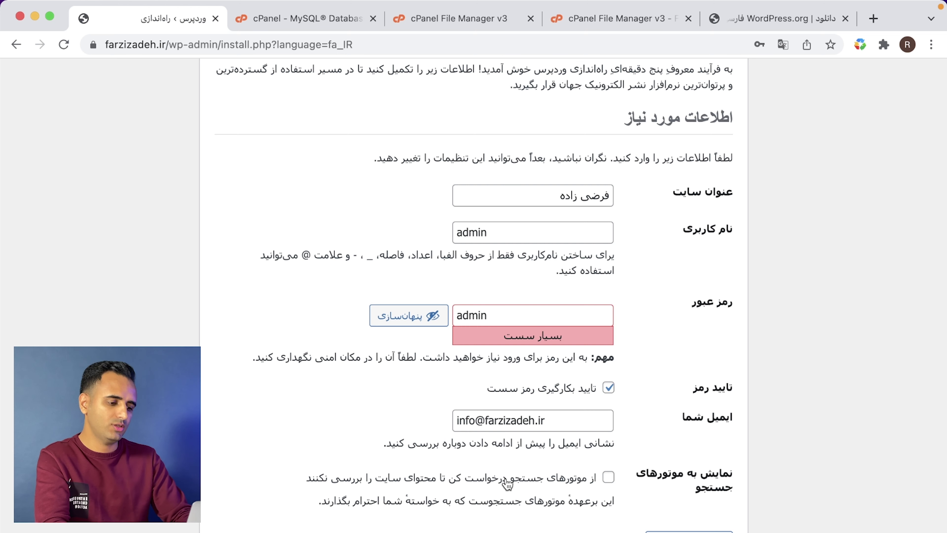
pyautogui.click(688, 531)
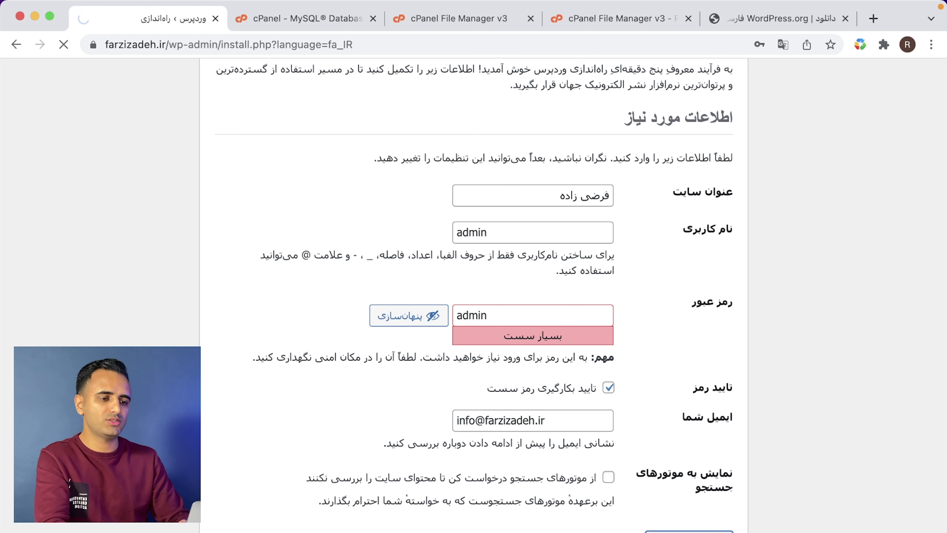